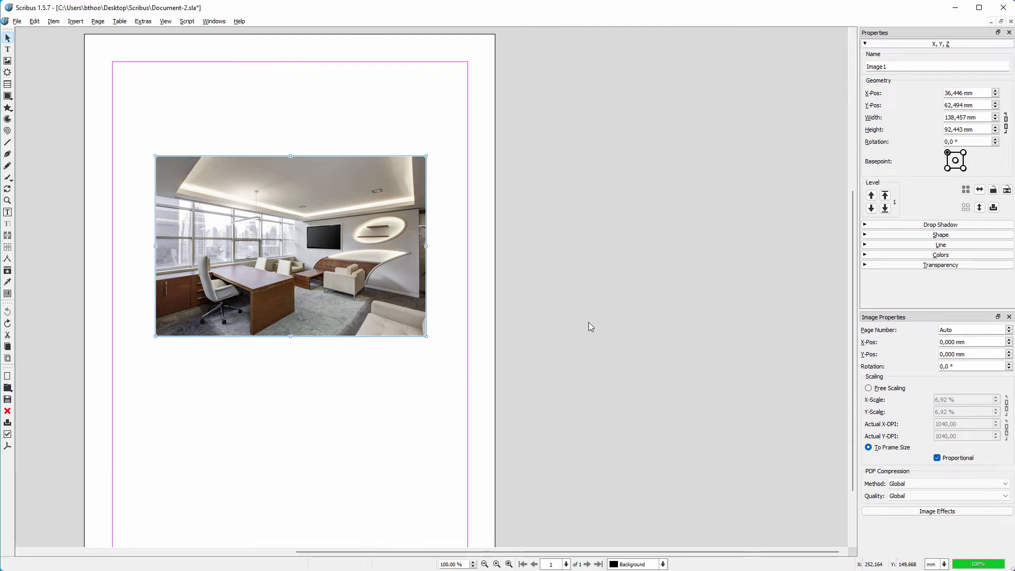
# Open the Nodes editor for the office photo frame Image1 from the Shape section
pyautogui.click(912, 234)
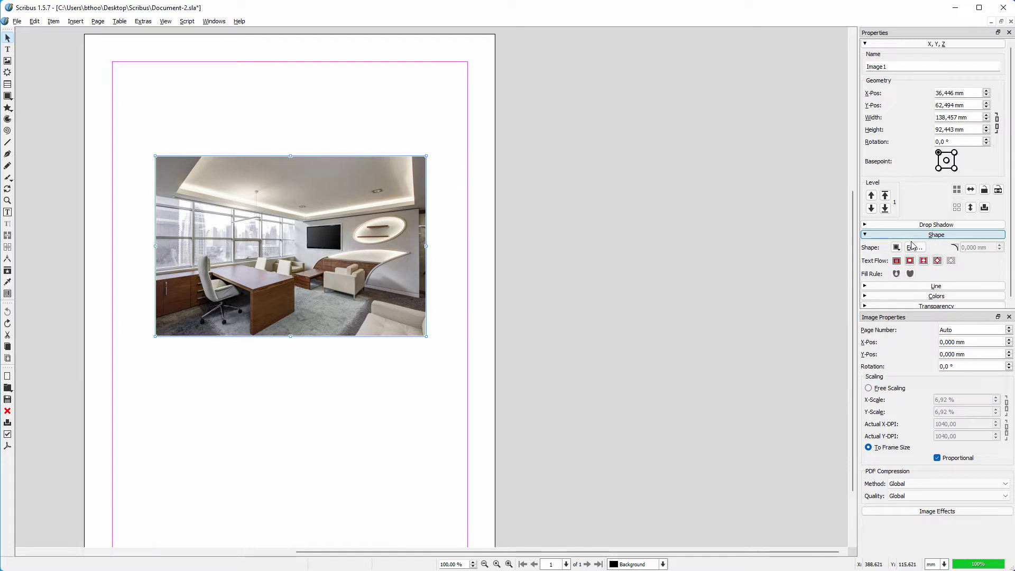
pyautogui.click(914, 247)
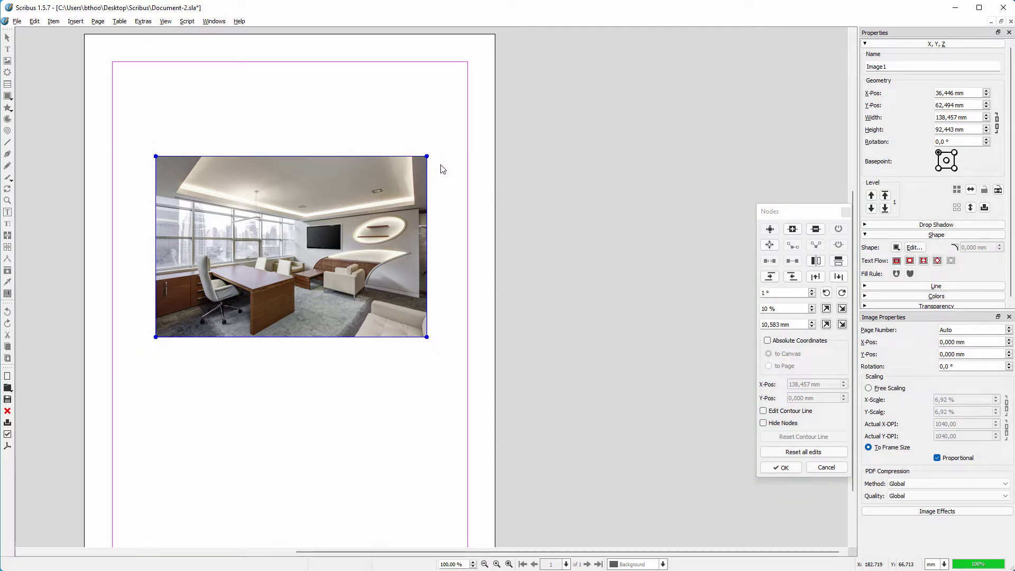
# Slant the frame by moving the top-left corner right and the bottom-right corner left
pyautogui.moveTo(426, 156); pyautogui.dragTo(356, 179)
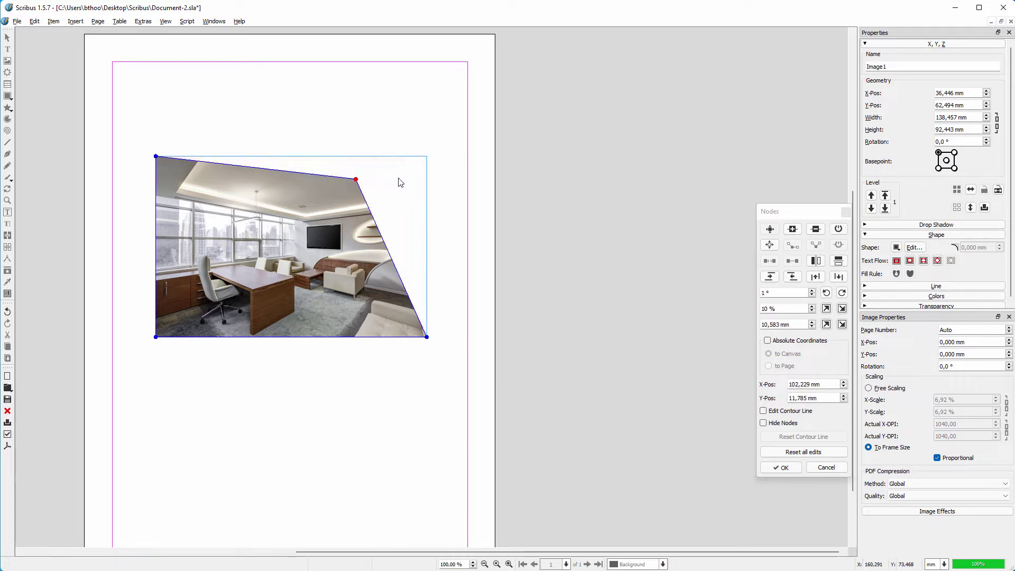
pyautogui.hotkey('ctrl', 'z')
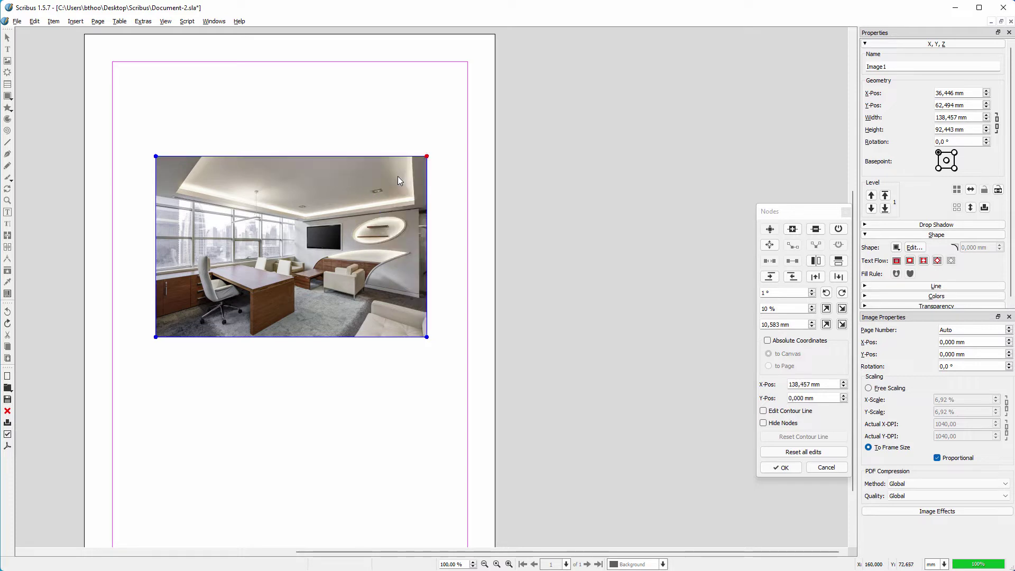
pyautogui.moveTo(155, 156); pyautogui.dragTo(238, 157)
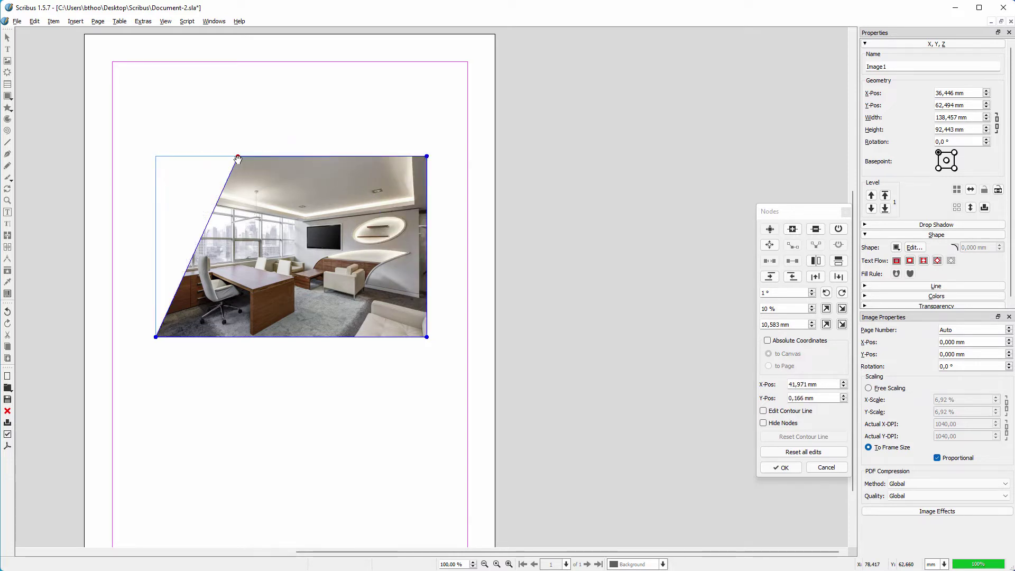
pyautogui.moveTo(426, 337); pyautogui.dragTo(337, 336)
# Add an edge node, then push the right and left edge nodes outward
pyautogui.click(792, 230)
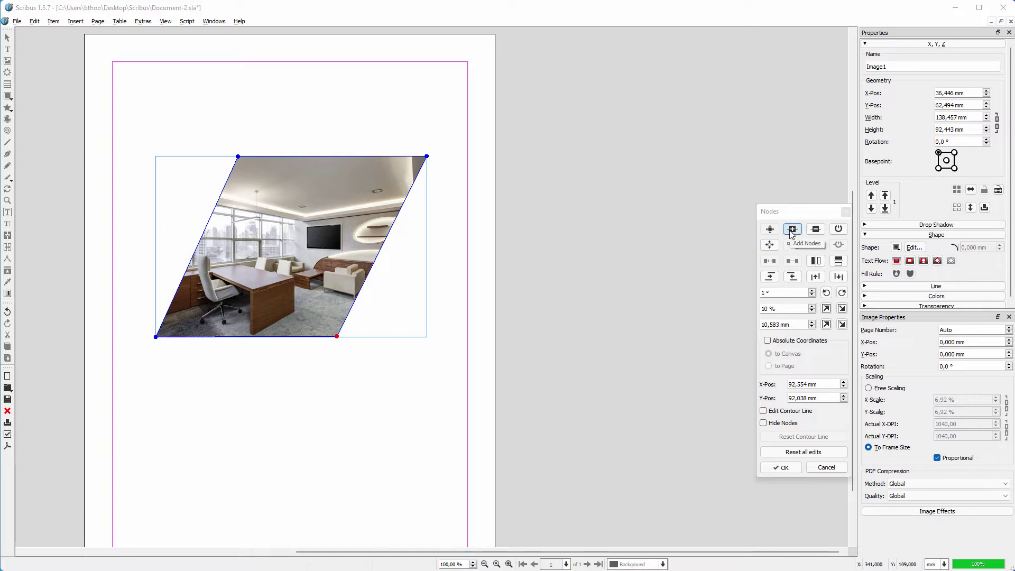
pyautogui.click(376, 259)
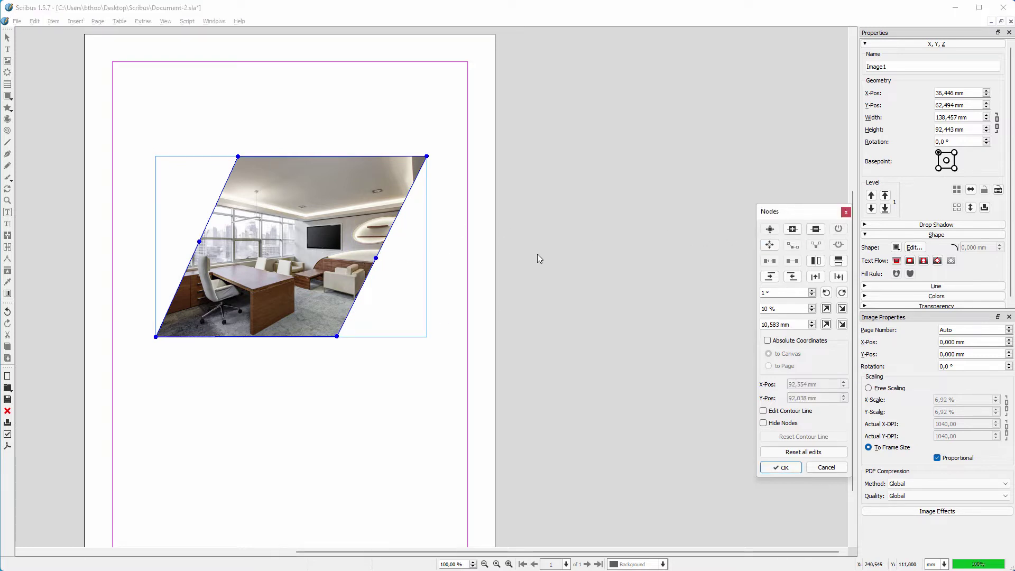
pyautogui.moveTo(375, 258); pyautogui.dragTo(408, 262)
pyautogui.moveTo(200, 241); pyautogui.dragTo(169, 246)
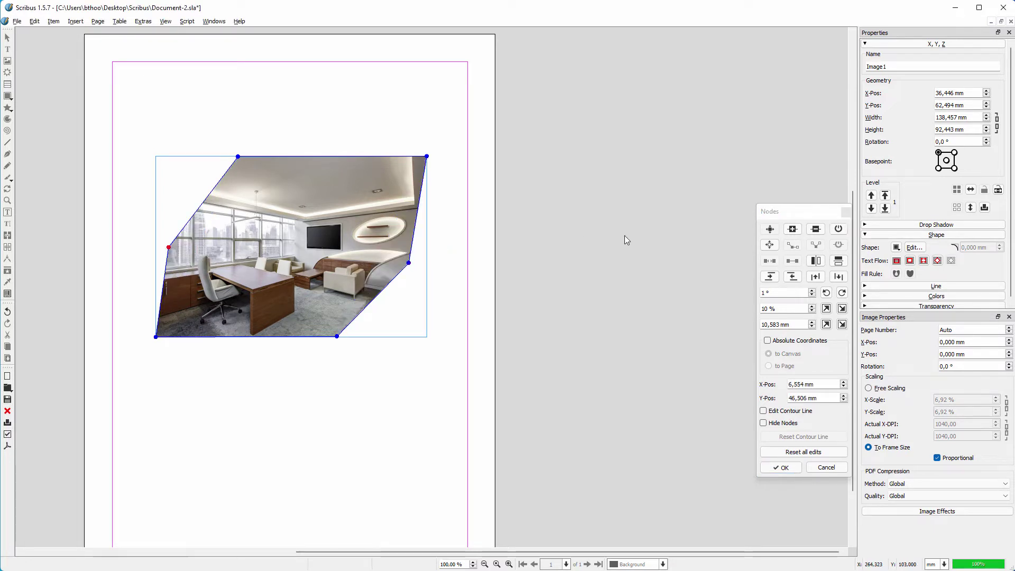
# Delete the top-left and bottom nodes and accept the new skewed shape
pyautogui.click(815, 229)
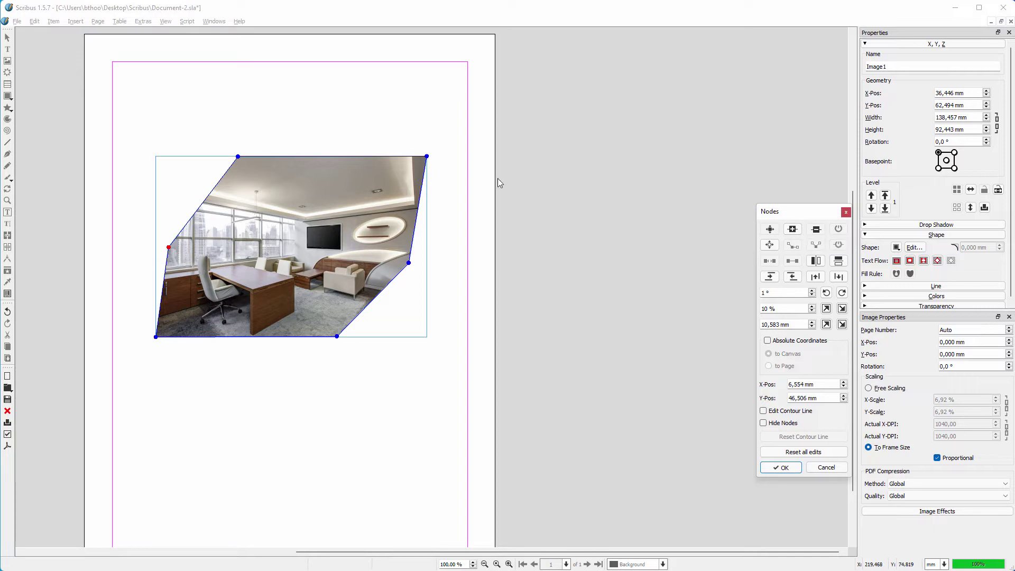
pyautogui.click(238, 156)
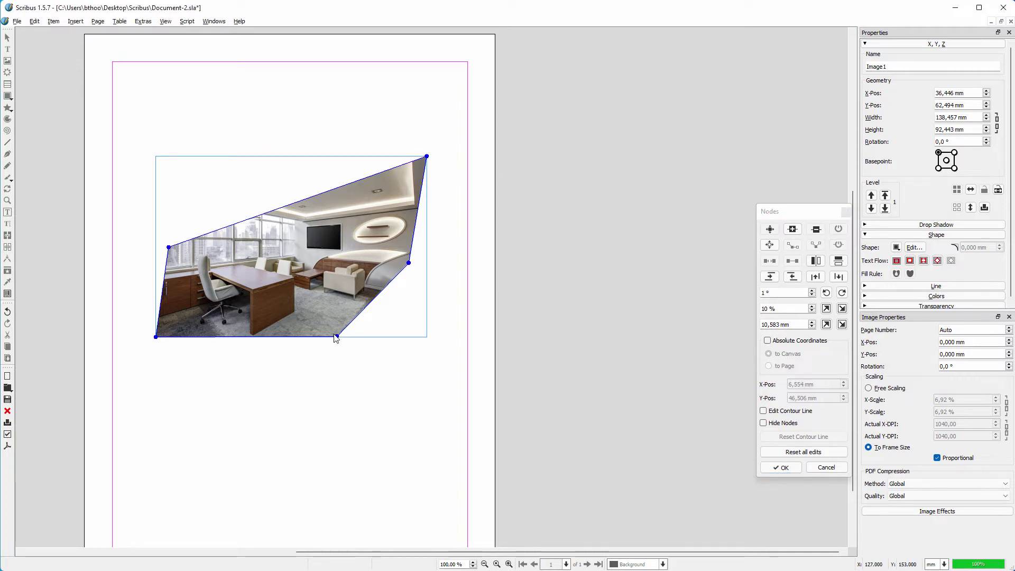
pyautogui.click(336, 336)
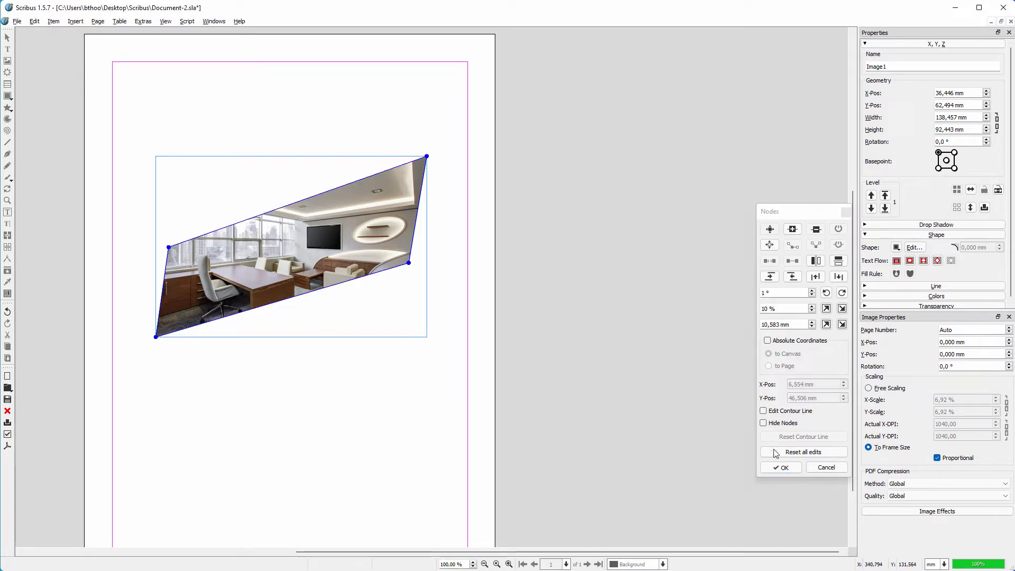
pyautogui.click(780, 467)
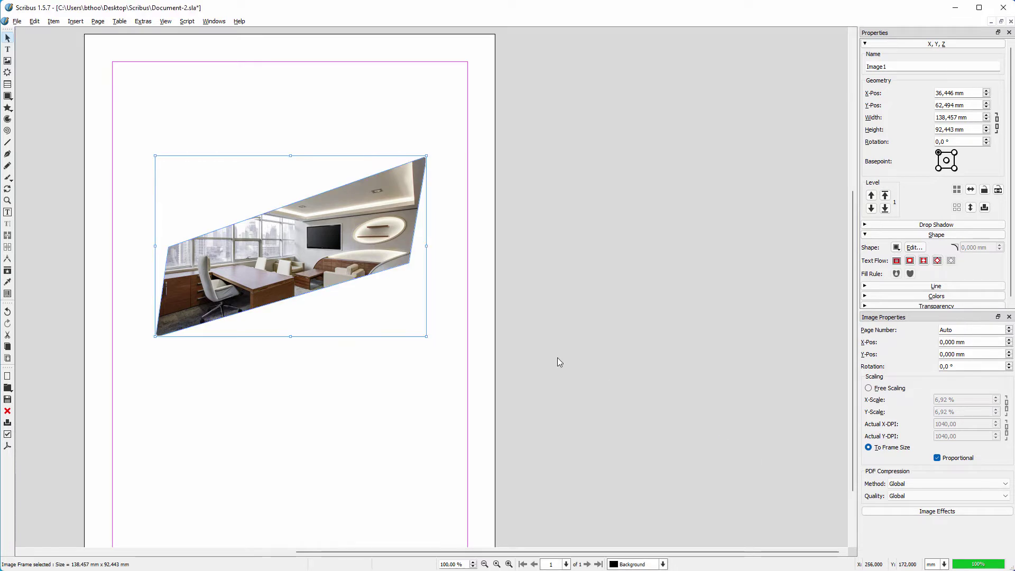
# Draw a 91,602 mm circle, Polygon6, from Default Shapes beside the page
pyautogui.click(8, 96)
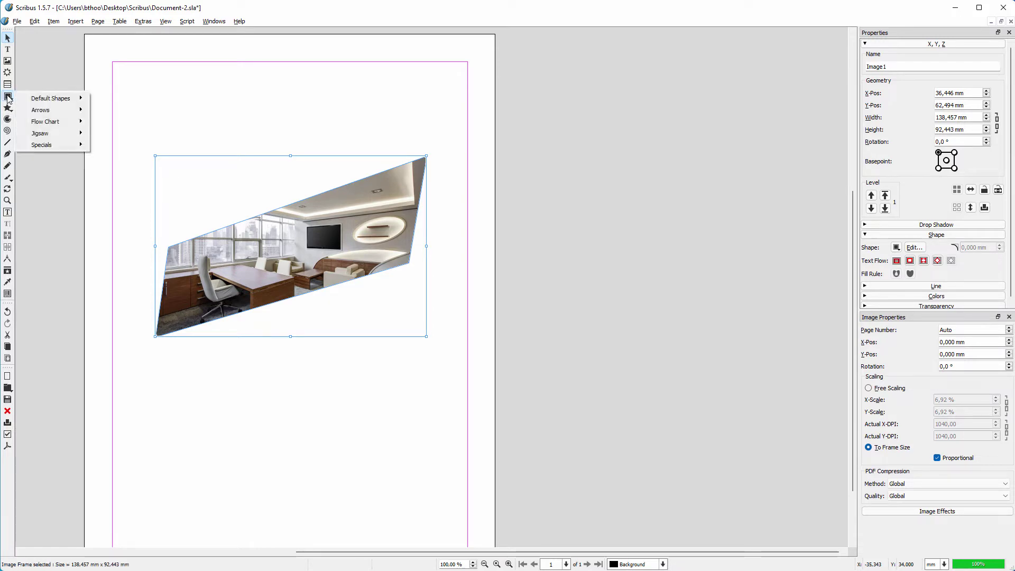
pyautogui.moveTo(60, 101)
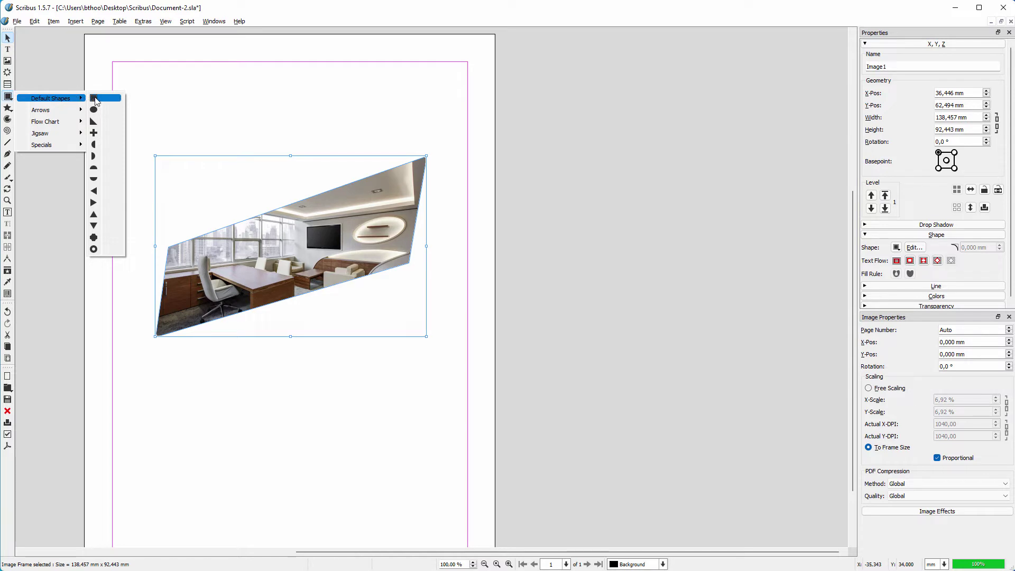
pyautogui.click(105, 109)
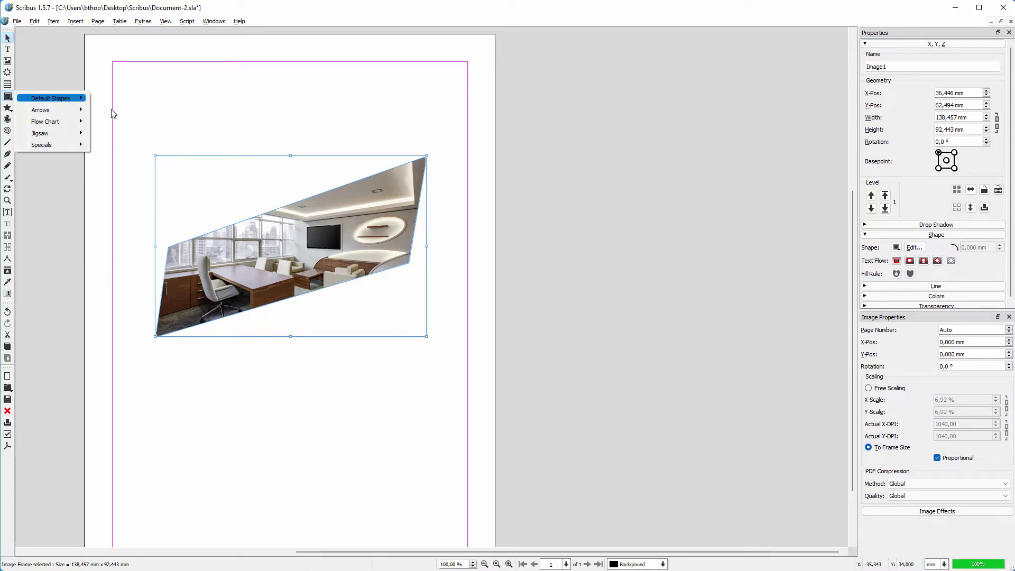
pyautogui.moveTo(565, 258); pyautogui.dragTo(744, 427)
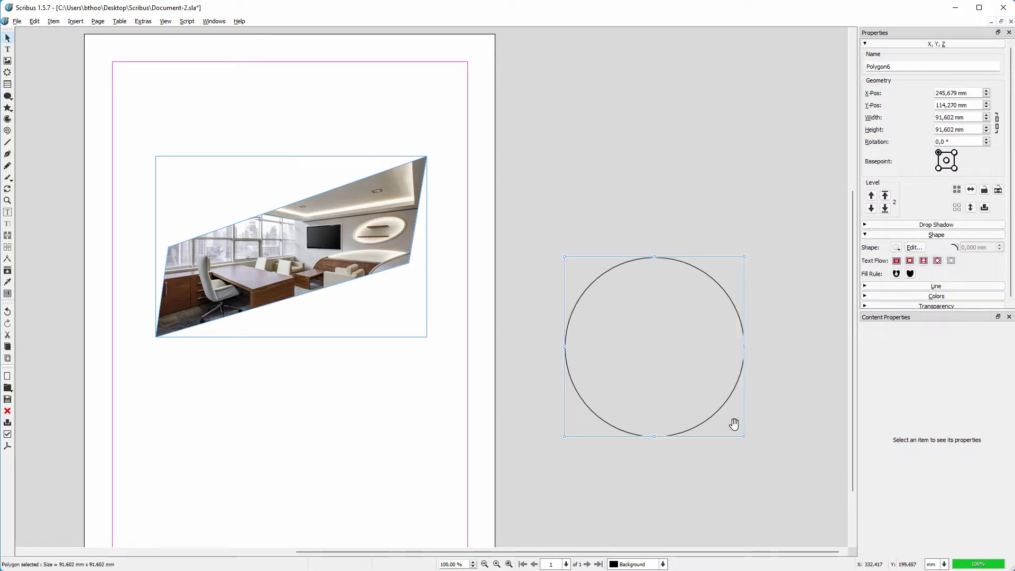
pyautogui.click(53, 21)
# Convert the circle to an image frame and load the office photo into it
pyautogui.moveTo(90, 138)
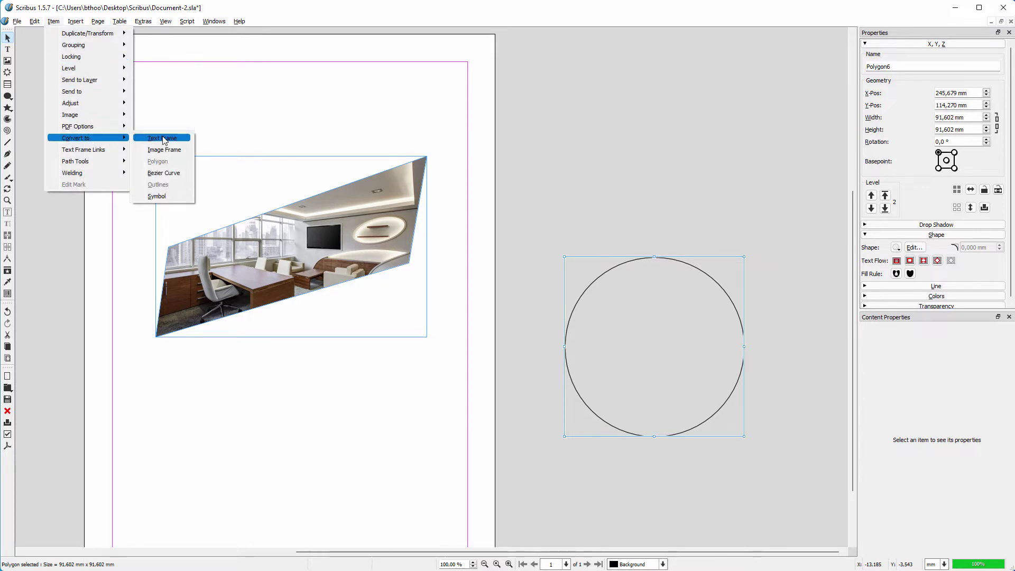
pyautogui.click(175, 150)
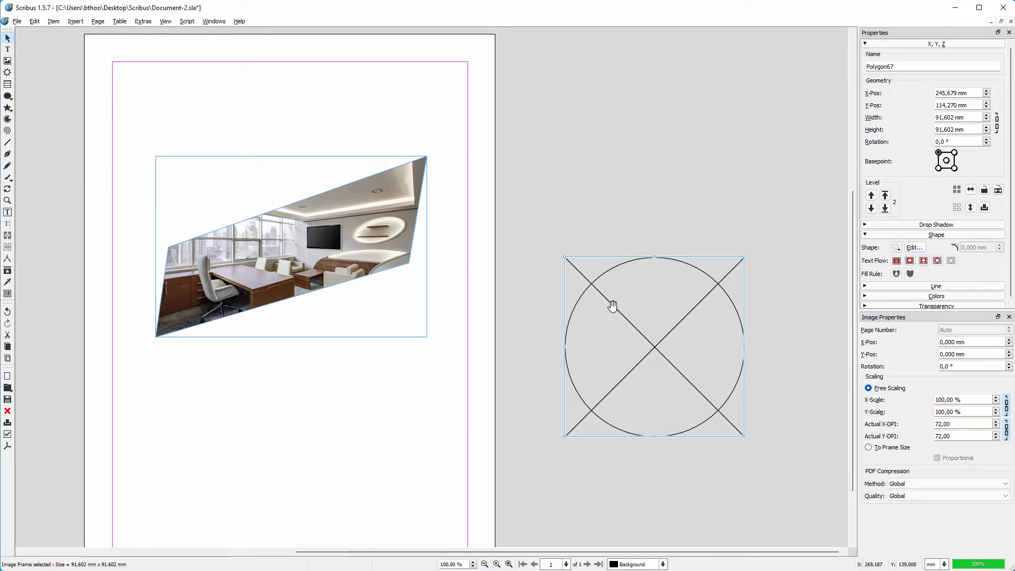
pyautogui.rightClick(647, 310)
pyautogui.click(715, 355)
pyautogui.doubleClick(420, 237)
# Scale the photo in the circle to 7 % and deselect the frame
pyautogui.scroll(-10, 970, 399)
pyautogui.scroll(-20, 970, 399)
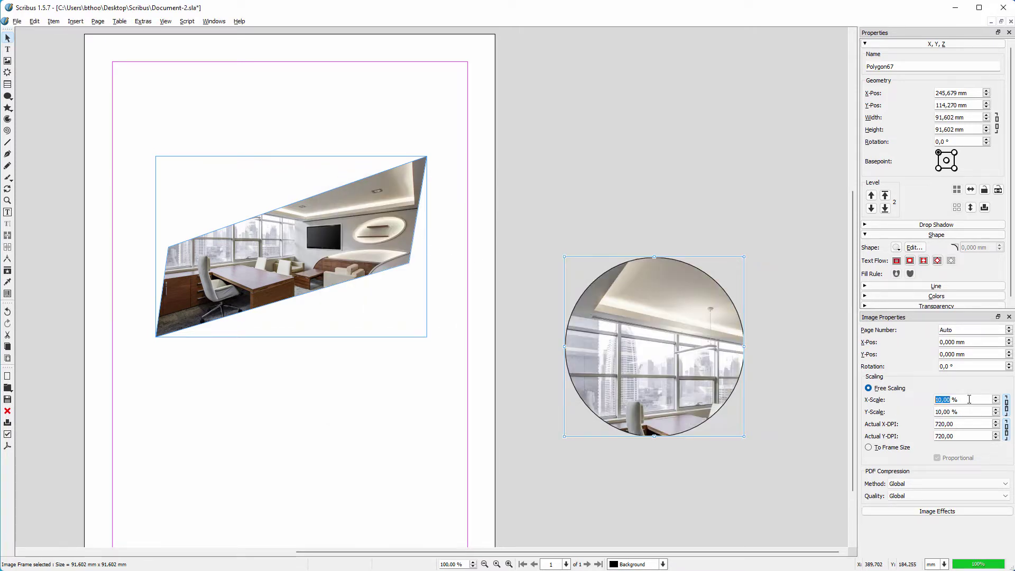
pyautogui.scroll(-1, 969, 398)
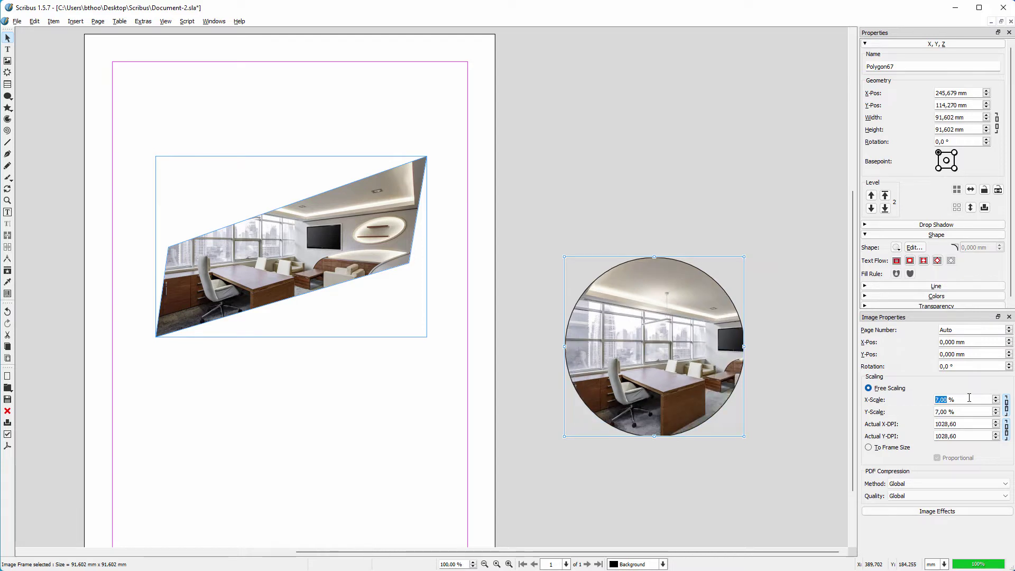
pyautogui.click(768, 362)
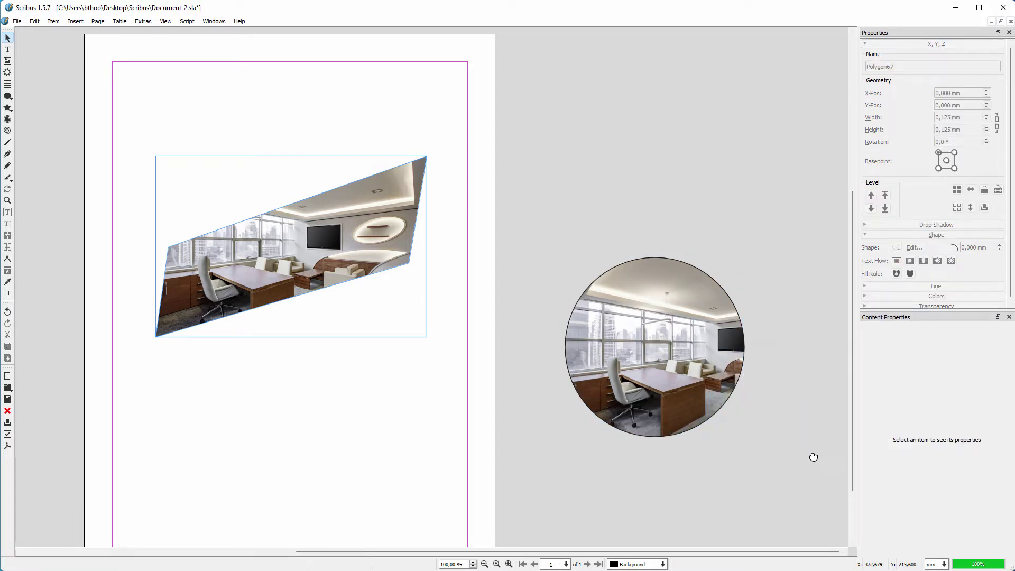
# Move the parallelogram office photo off the page to the upper-right pasteboard
pyautogui.click(282, 217)
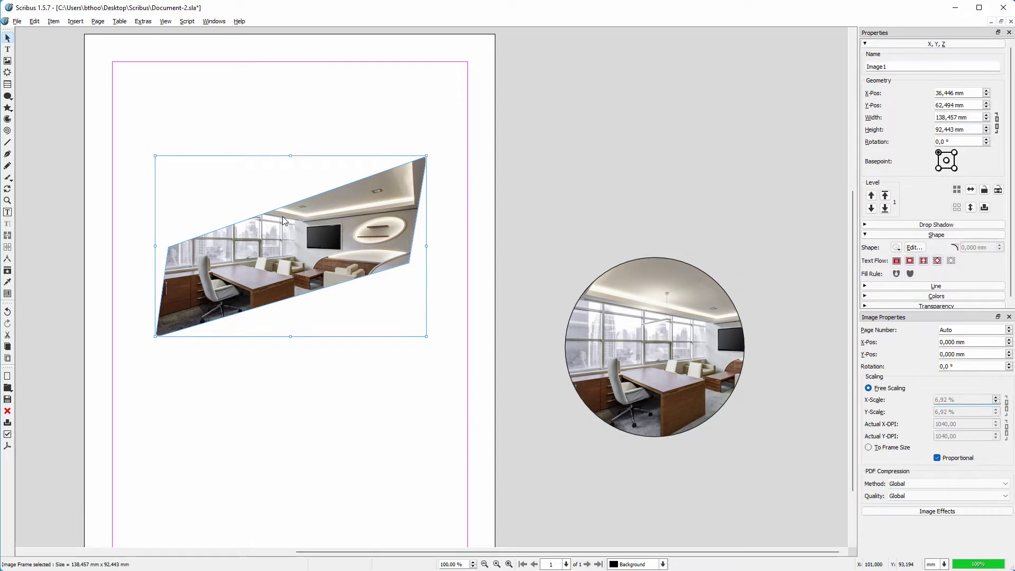
pyautogui.moveTo(283, 217); pyautogui.dragTo(656, 122)
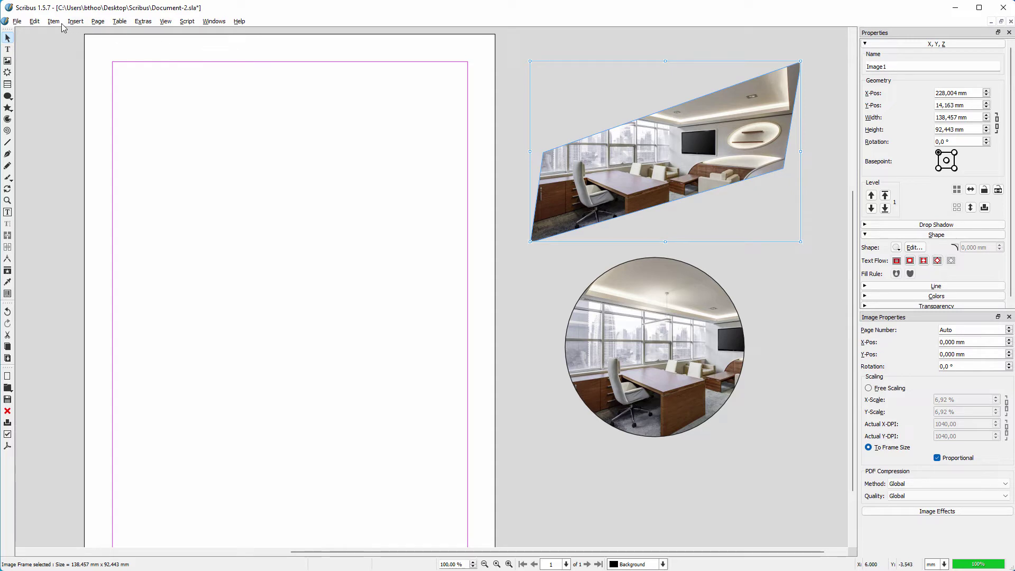
pyautogui.click(17, 21)
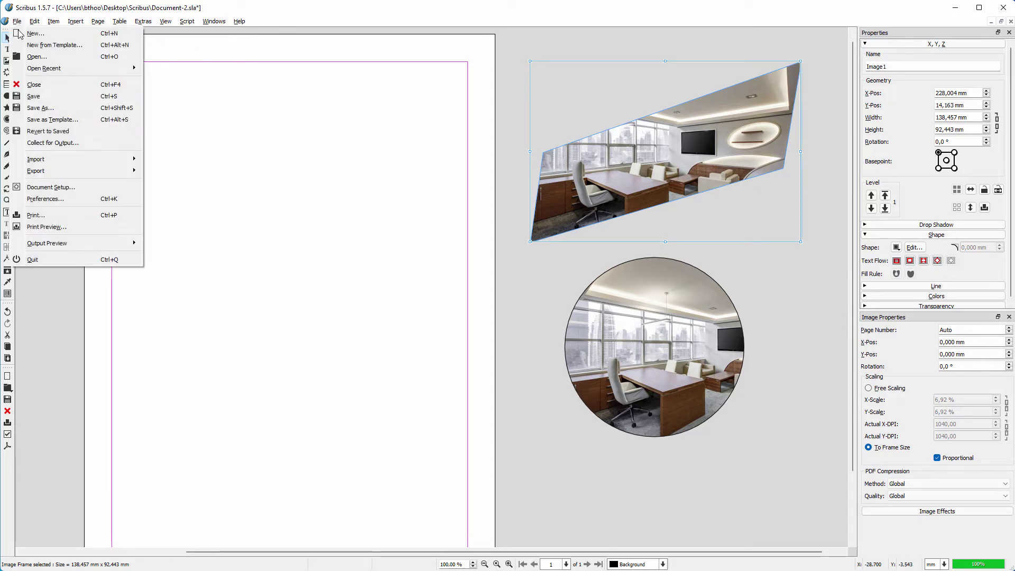
# Import the vector file ijsland.svg and place the Iceland outline on the page
pyautogui.moveTo(65, 161)
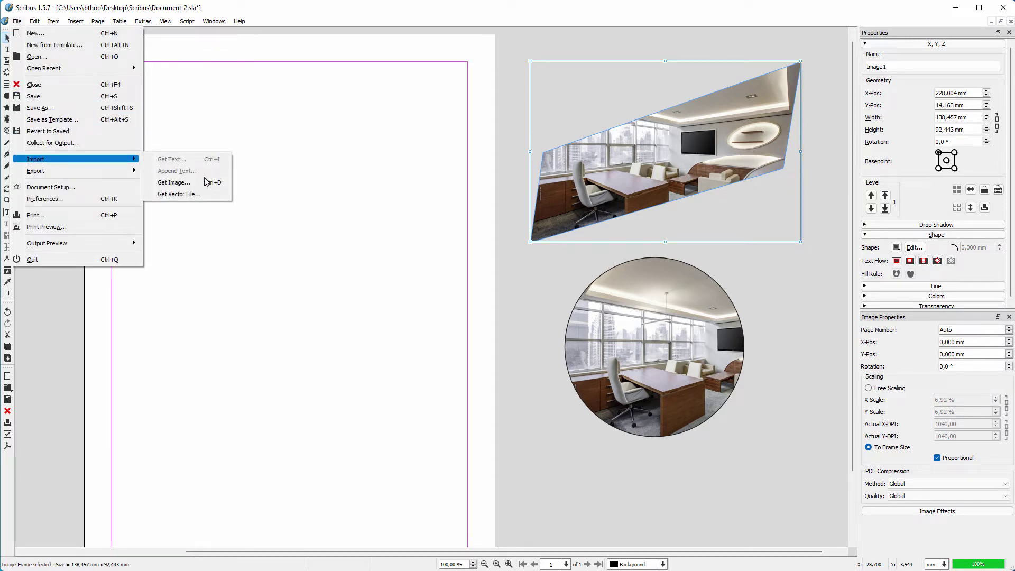
pyautogui.click(209, 195)
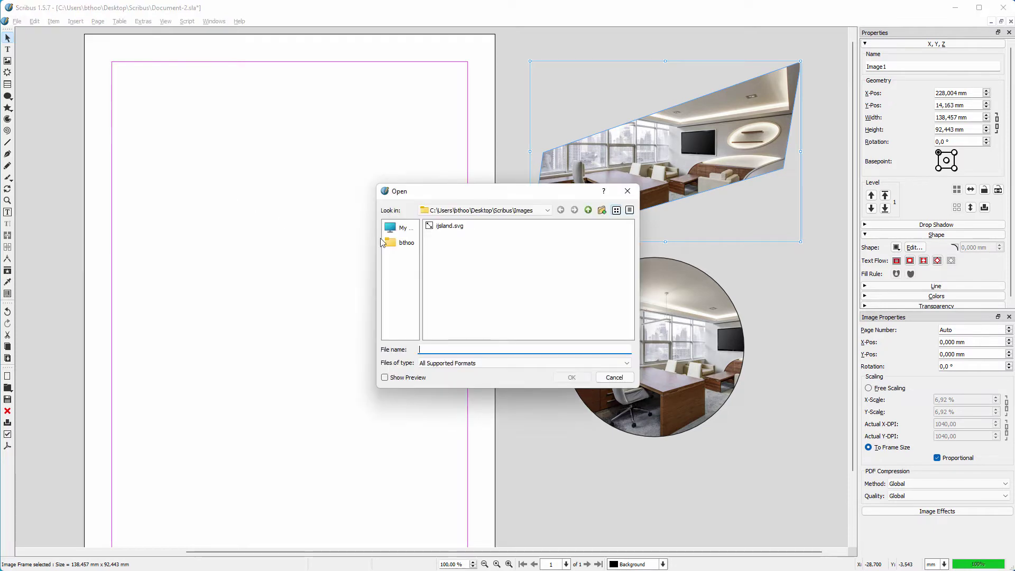
pyautogui.click(437, 228)
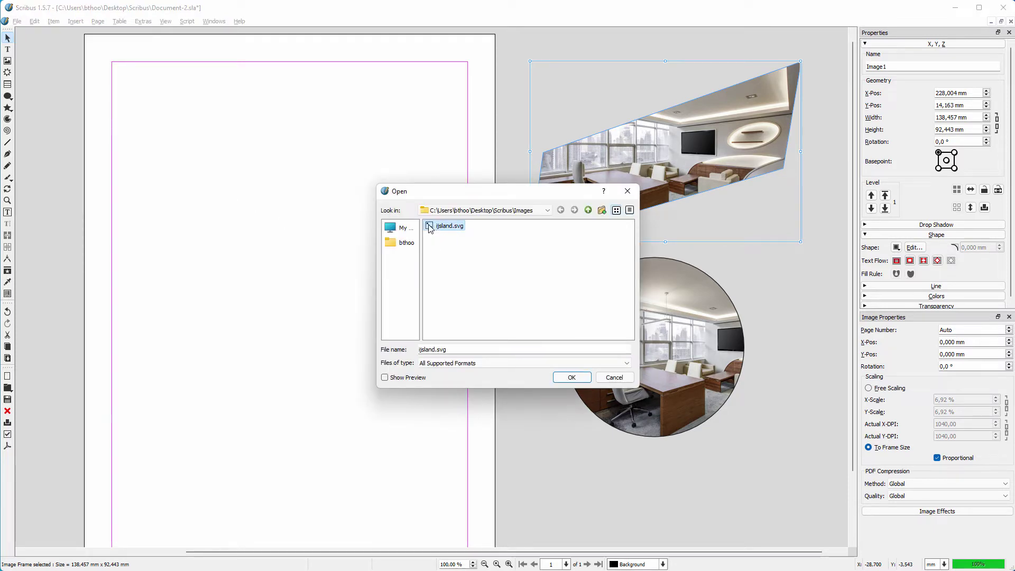
pyautogui.click(384, 377)
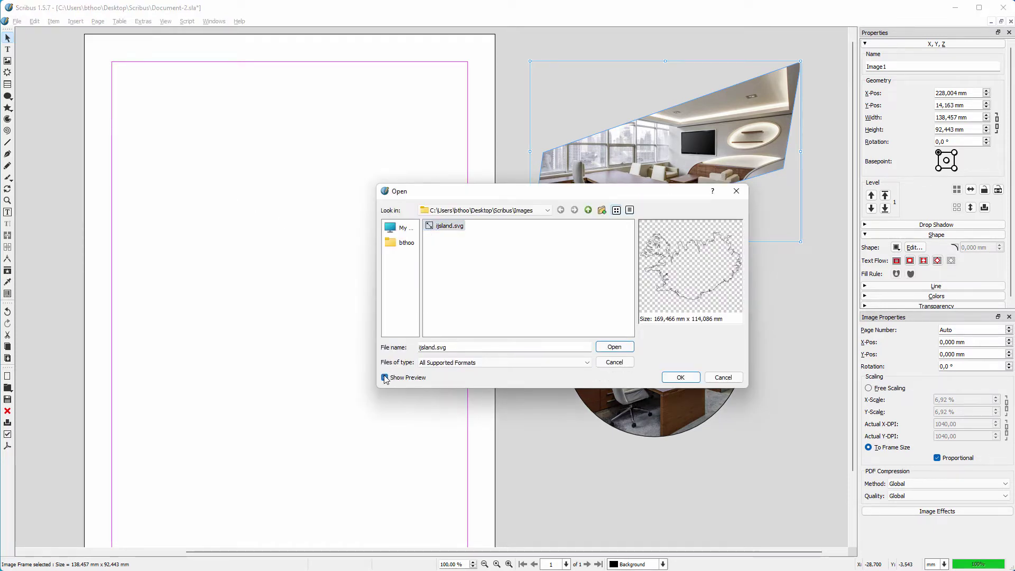
pyautogui.click(680, 377)
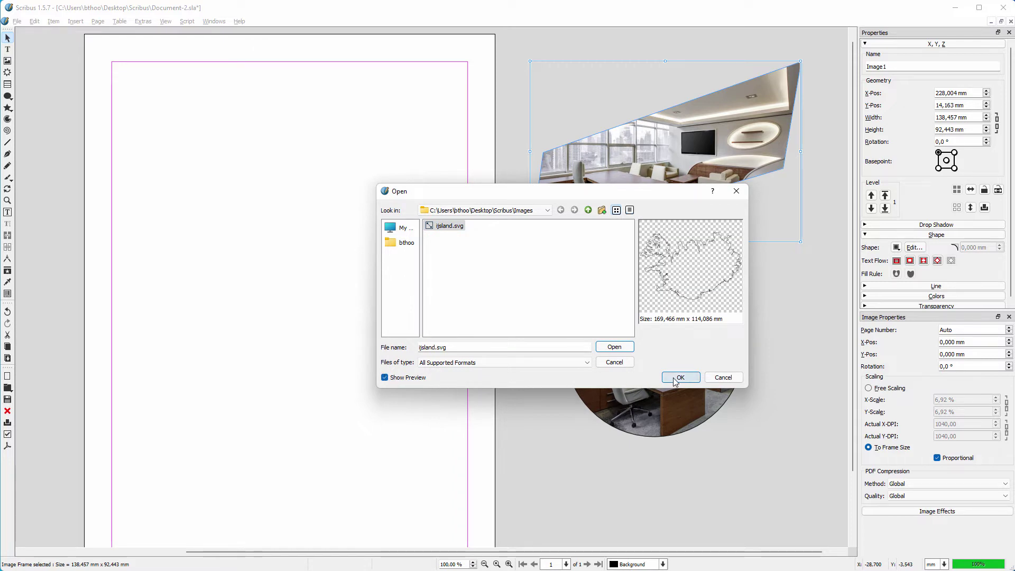
pyautogui.click(123, 118)
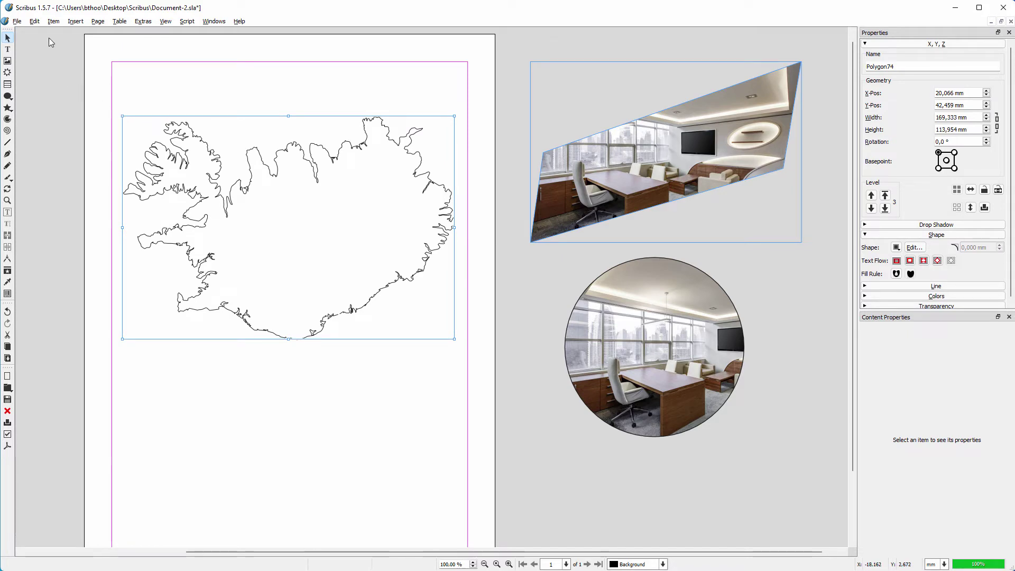
# Convert the Iceland outline into an image frame
pyautogui.click(55, 22)
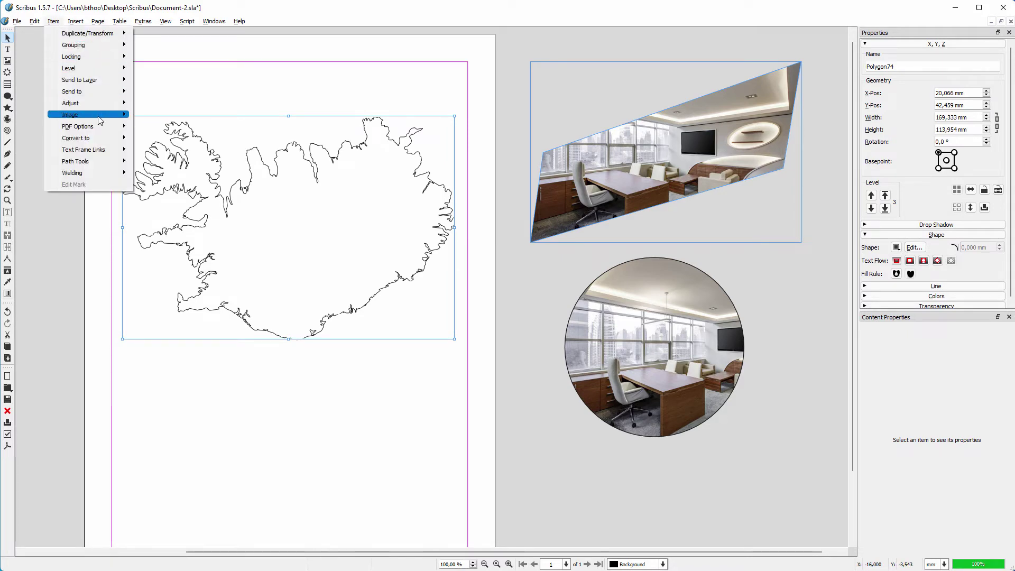
pyautogui.moveTo(103, 138)
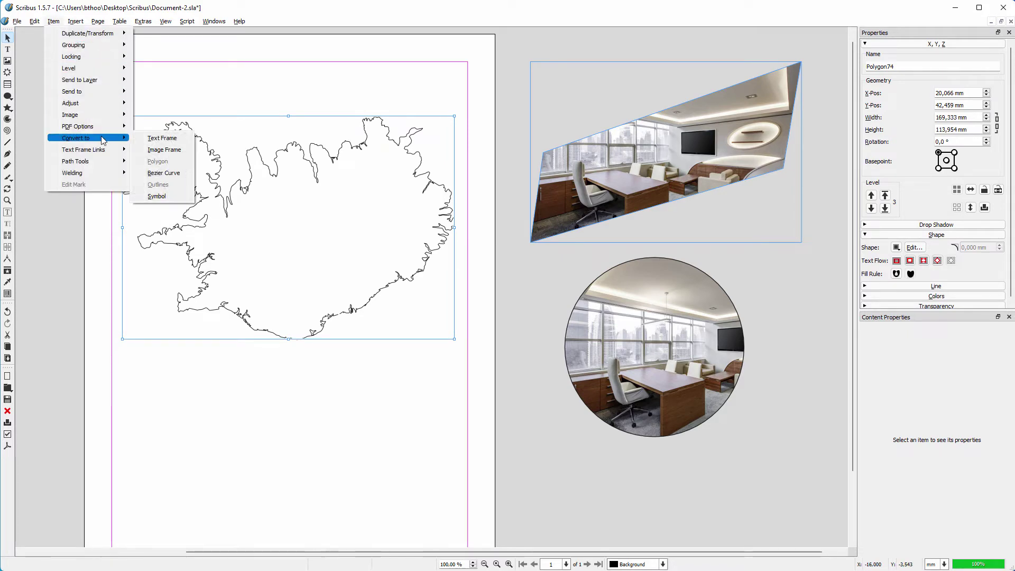
pyautogui.click(182, 151)
# Load Office_high resolution.jpg into the Iceland frame and scale it to frame size
pyautogui.rightClick(293, 199)
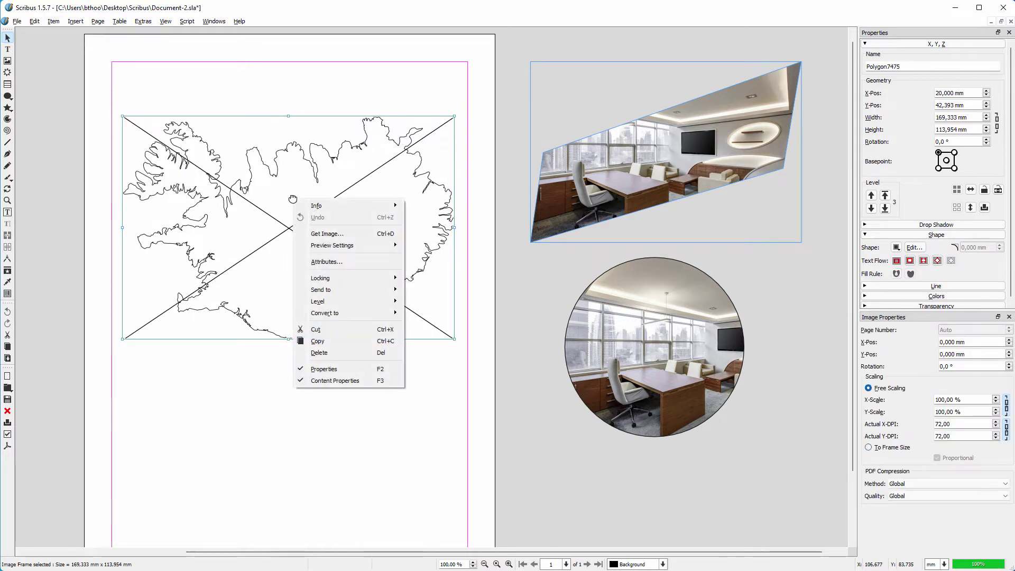
pyautogui.click(327, 234)
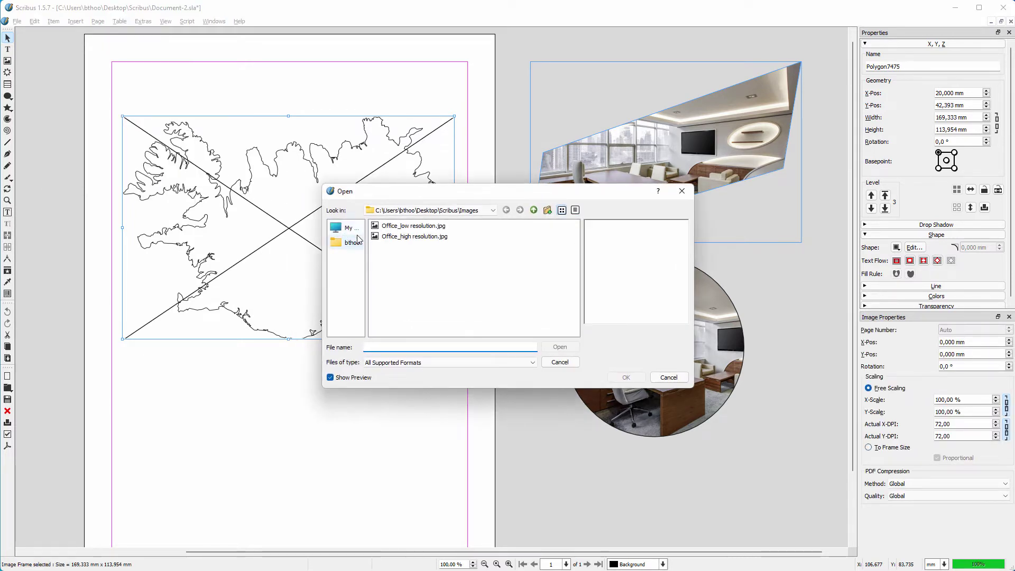
pyautogui.doubleClick(376, 237)
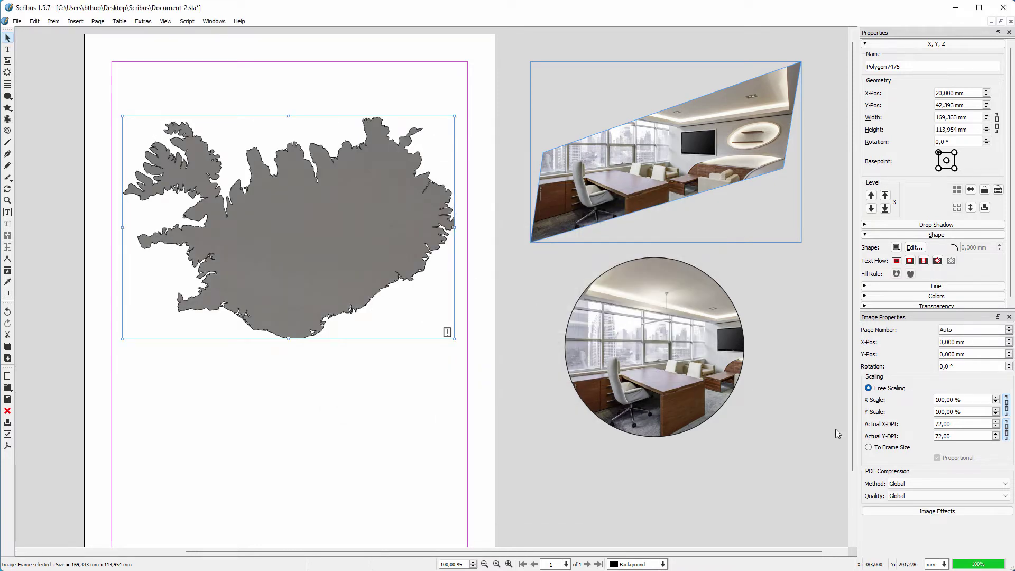
pyautogui.click(869, 448)
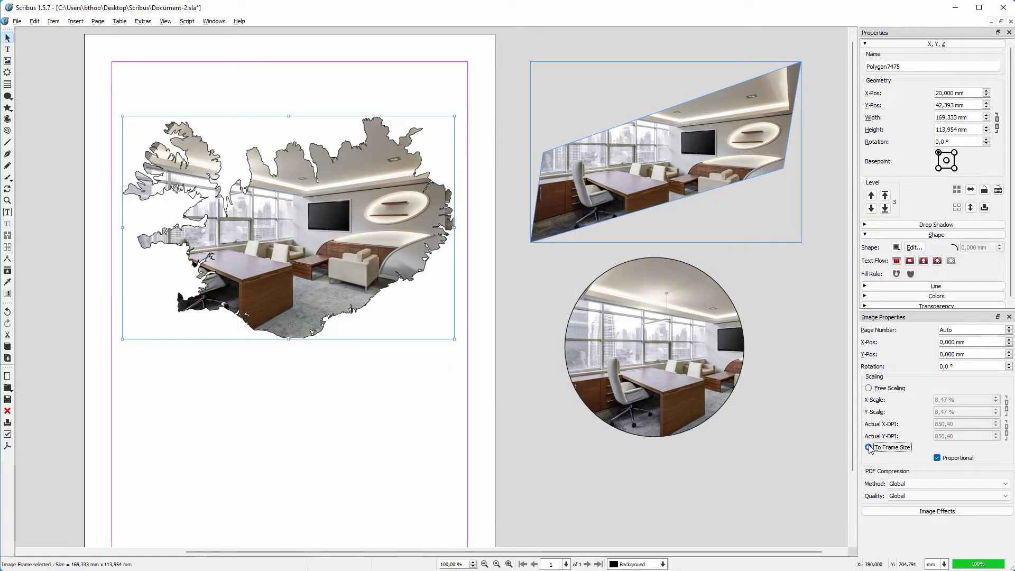
# Set the Iceland frame's stroke colour to None
pyautogui.click(906, 297)
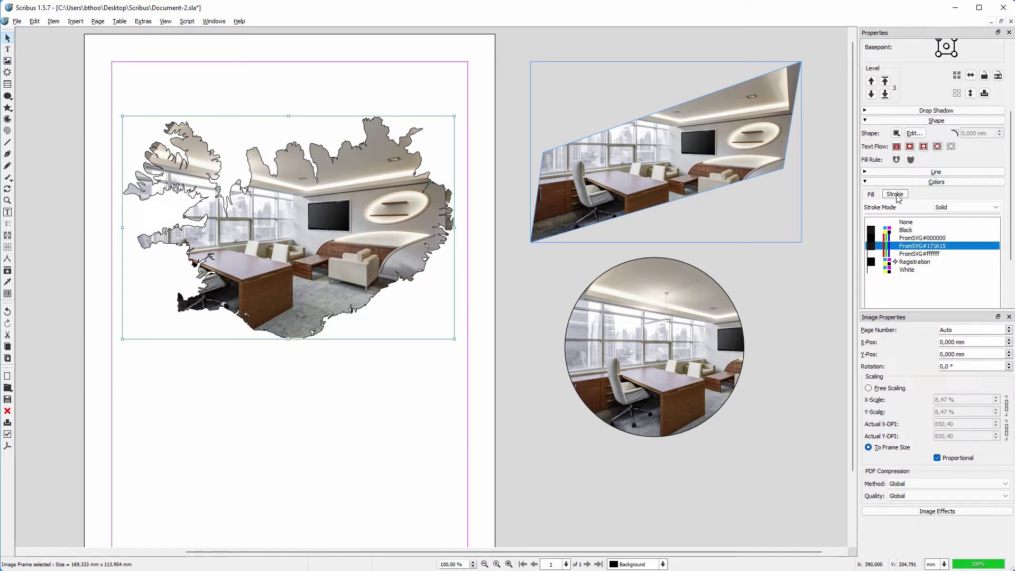
pyautogui.click(906, 223)
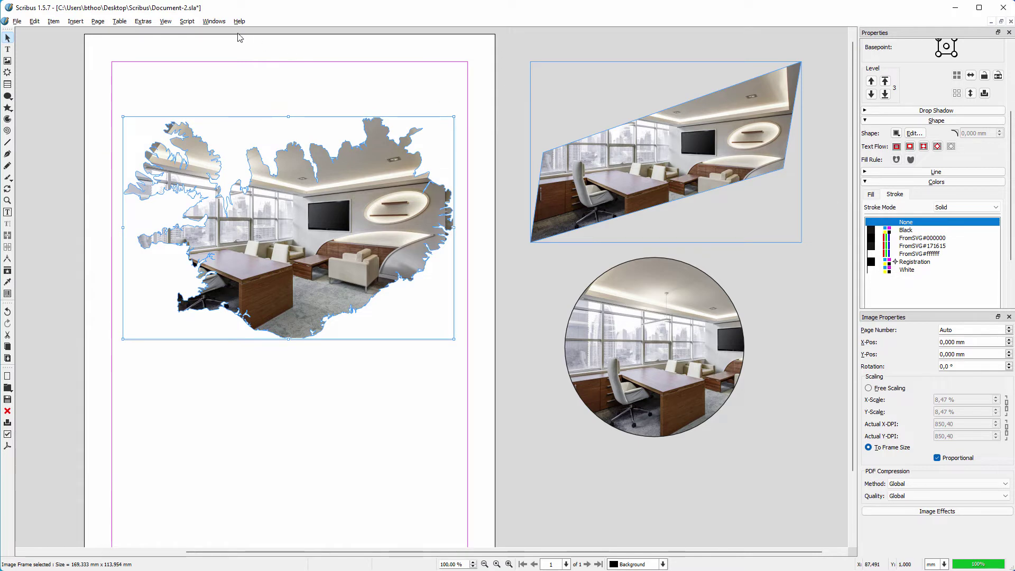
pyautogui.click(166, 22)
# Check the result in Preview Mode, then move the Iceland photo to the lower-right pasteboard
pyautogui.moveTo(185, 45)
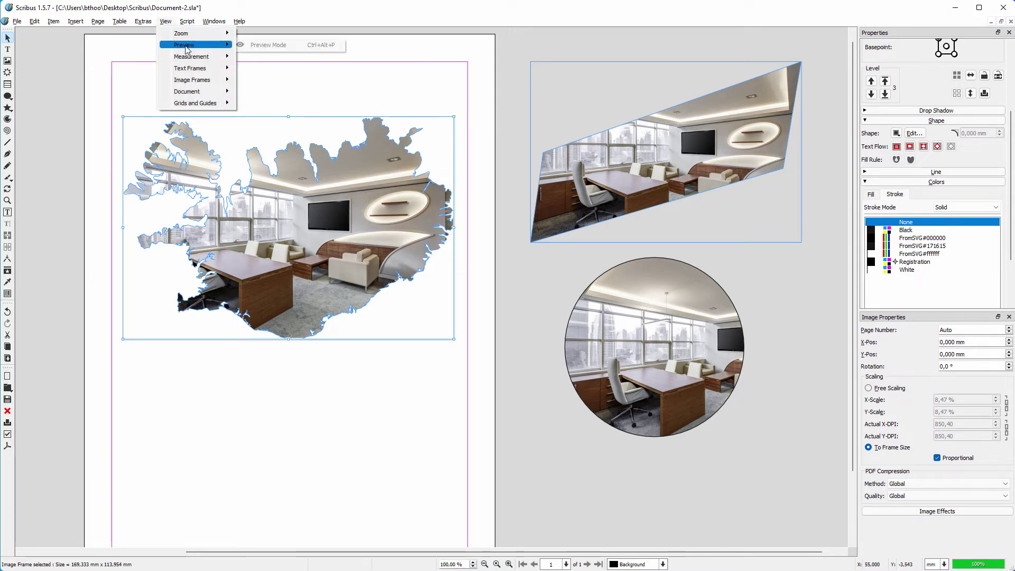
pyautogui.click(297, 43)
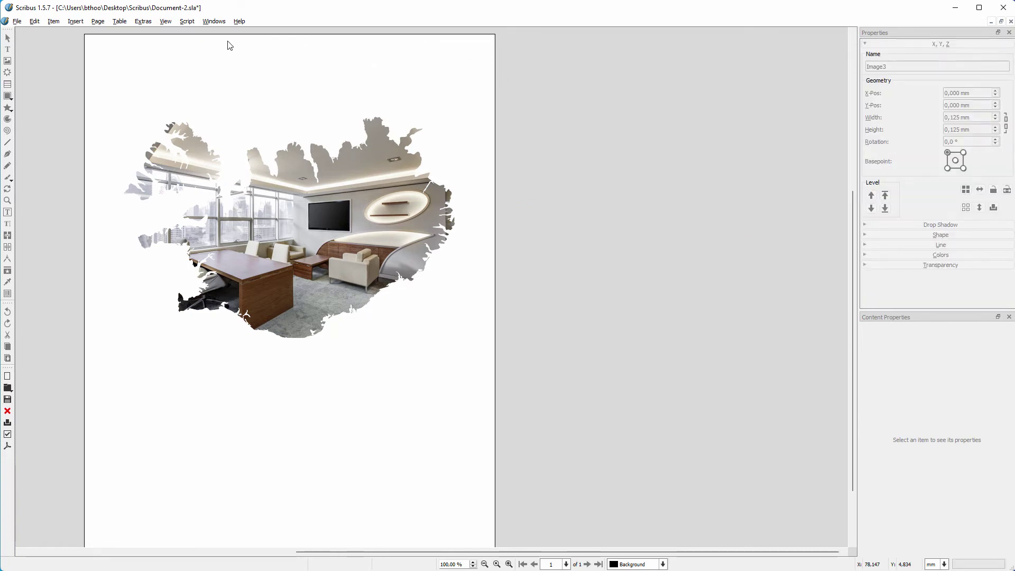
pyautogui.click(165, 23)
pyautogui.moveTo(180, 30)
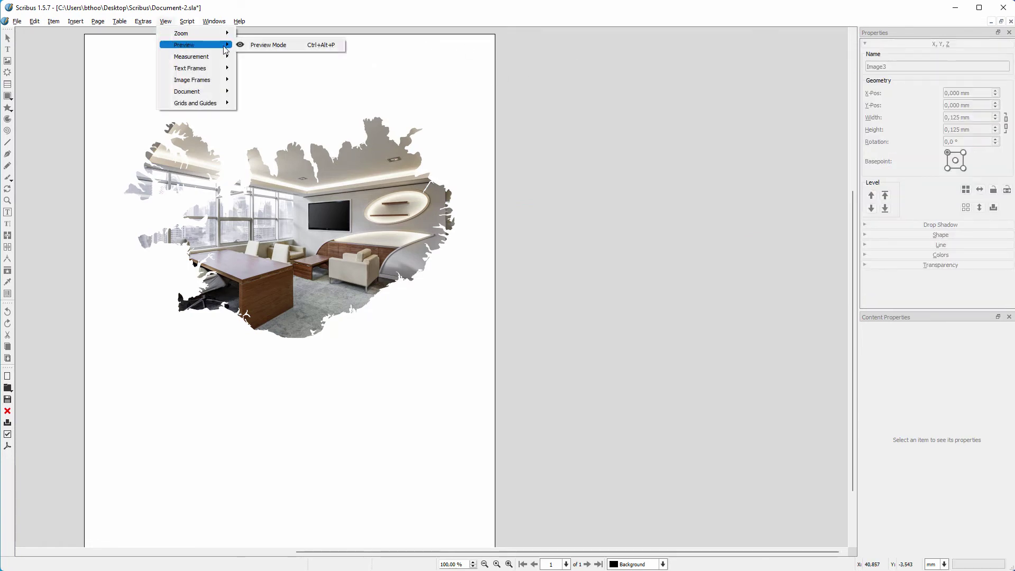
pyautogui.click(294, 43)
pyautogui.moveTo(286, 206); pyautogui.dragTo(793, 438)
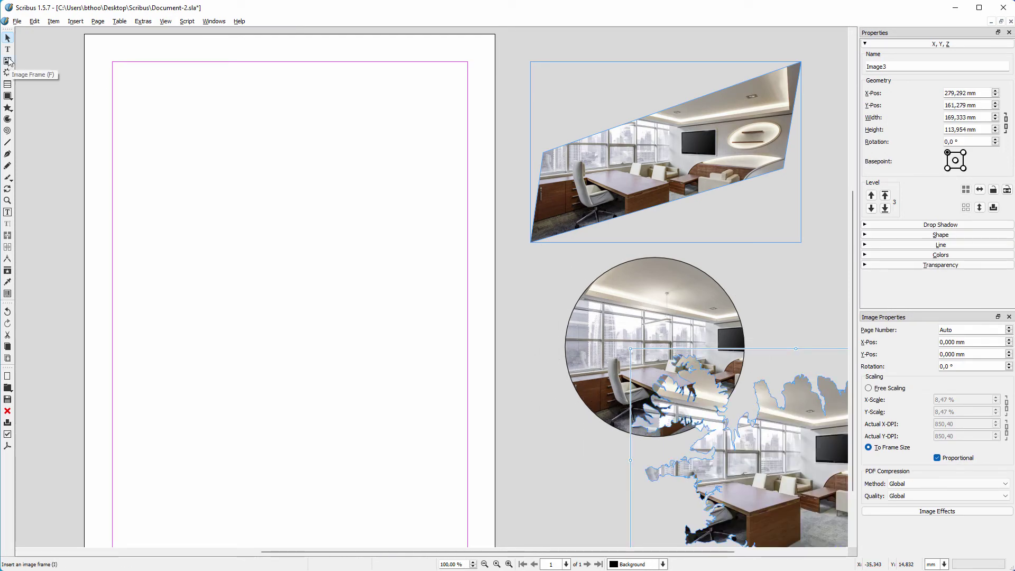
# Draw a new text frame, Text4, on the page and enter its text
pyautogui.click(8, 50)
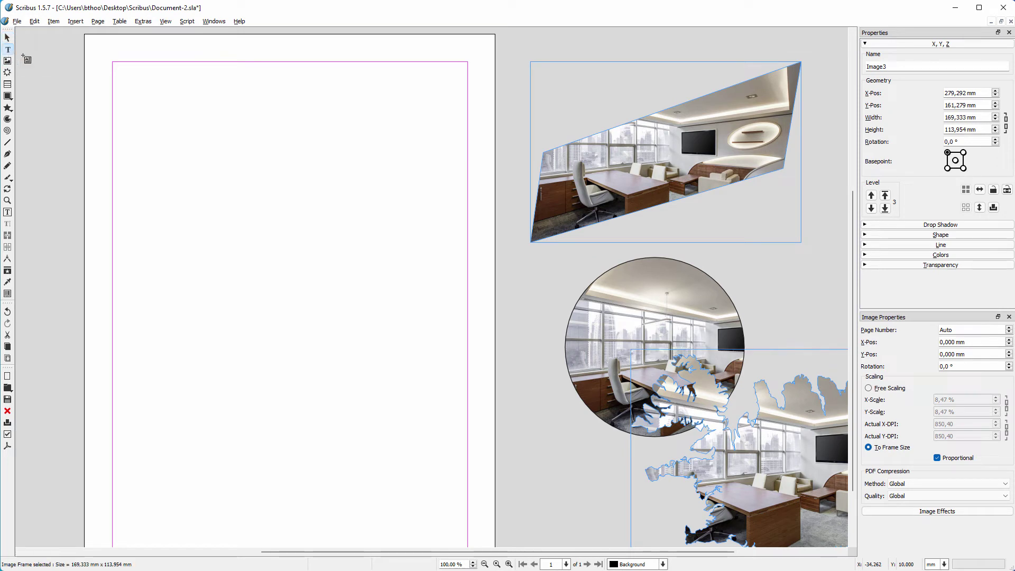
pyautogui.moveTo(164, 122); pyautogui.dragTo(391, 292)
pyautogui.doubleClick(190, 150)
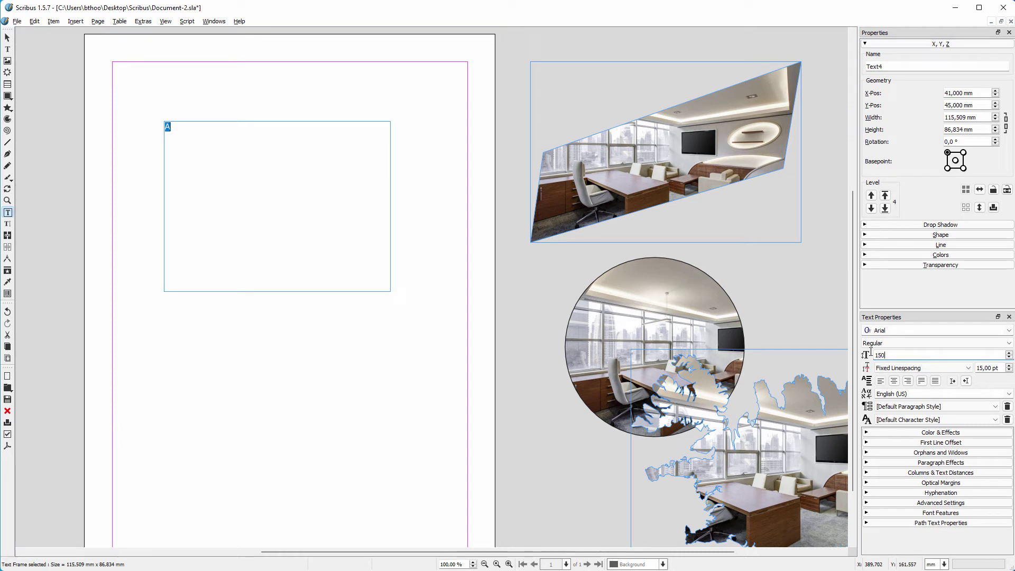
# Set the letter A to 150 pt Arial Bold
pyautogui.press('Return')
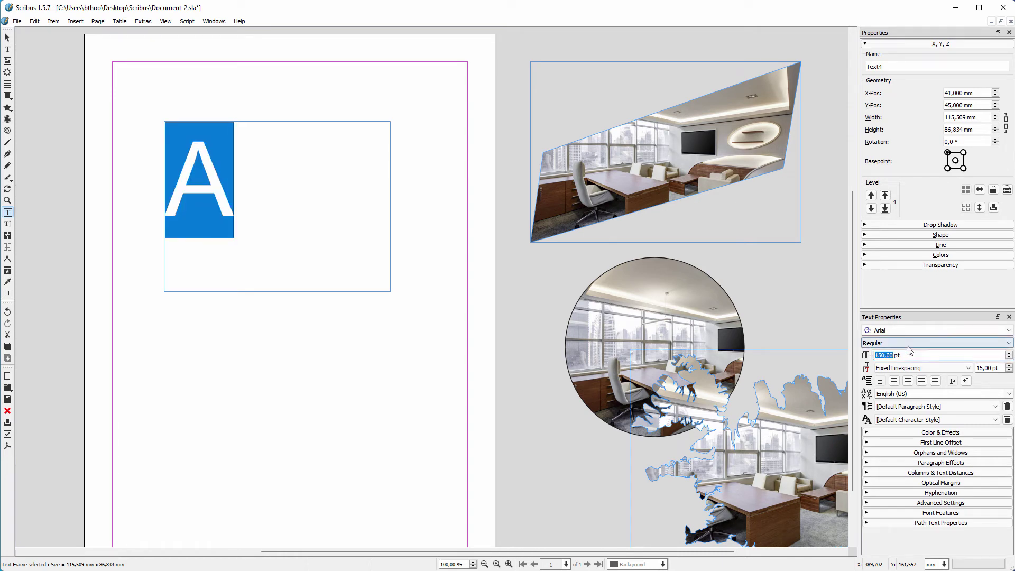
pyautogui.click(919, 347)
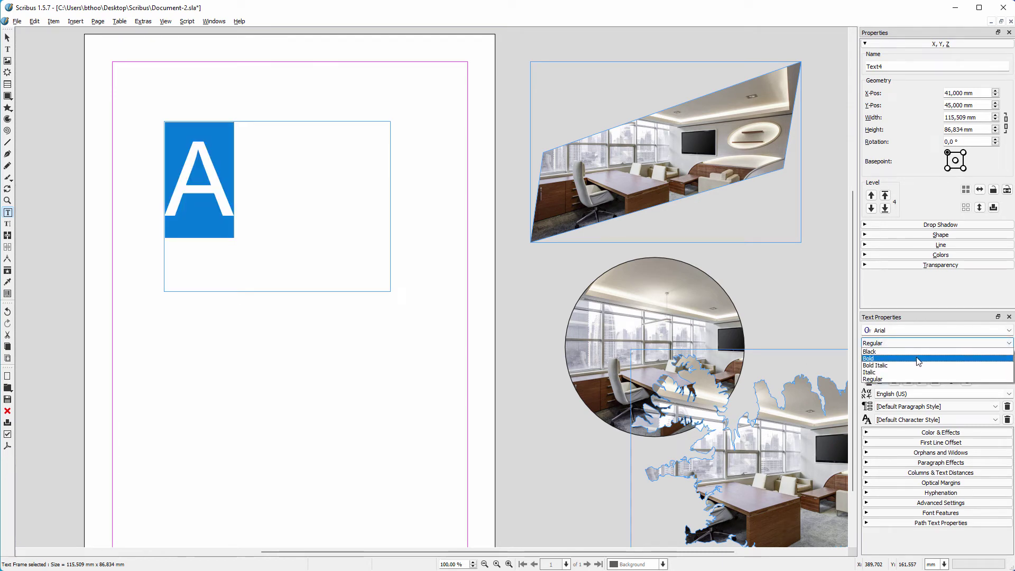
pyautogui.click(918, 359)
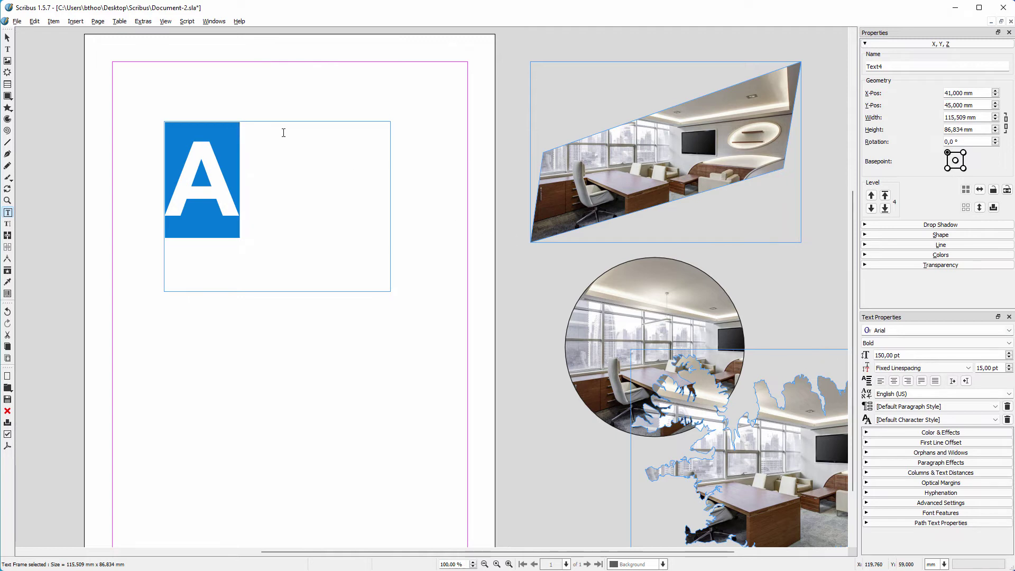
pyautogui.click(53, 23)
# Convert the letter A to outlines and select the resulting shape
pyautogui.moveTo(101, 140)
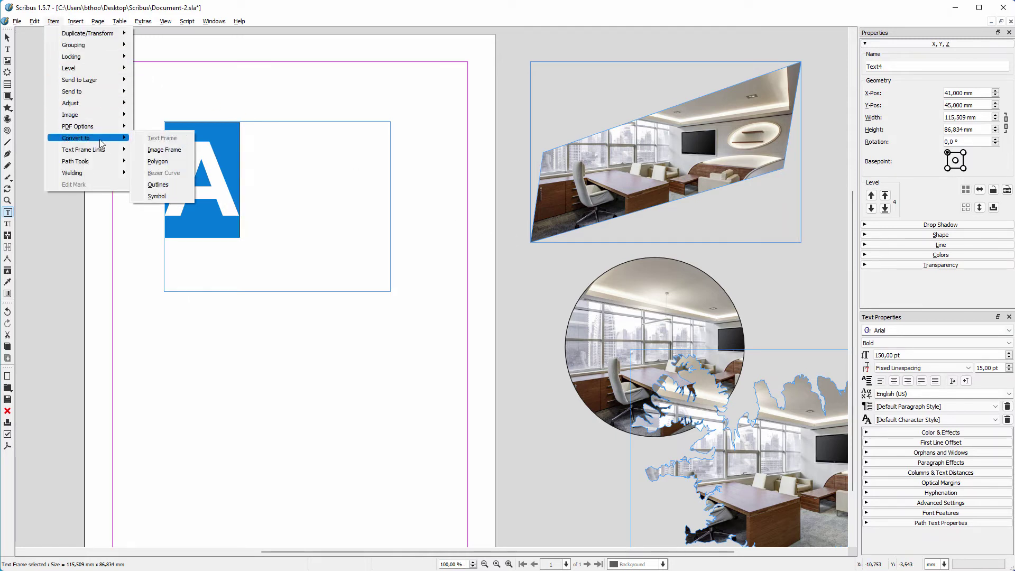
pyautogui.click(179, 190)
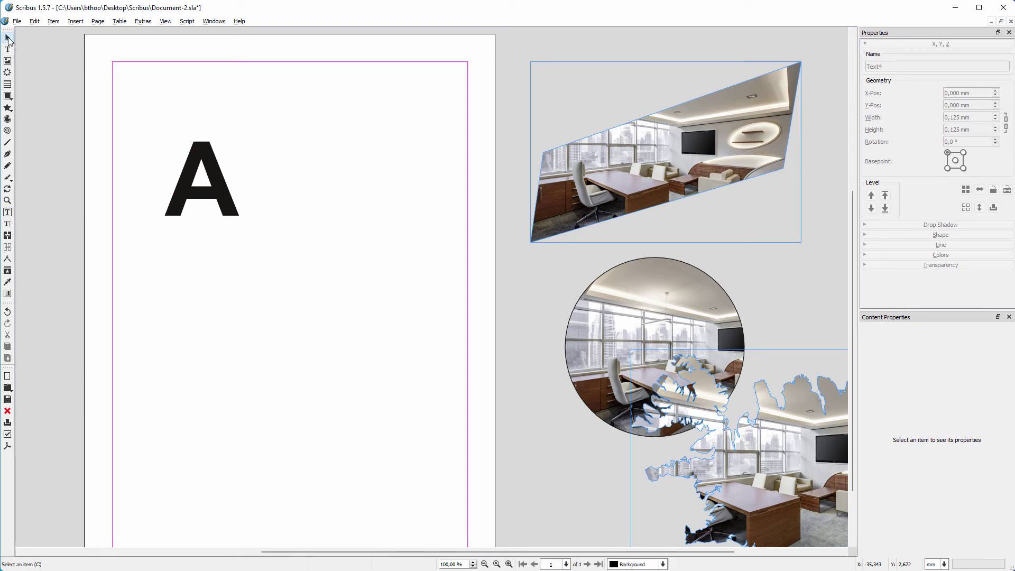
pyautogui.click(182, 188)
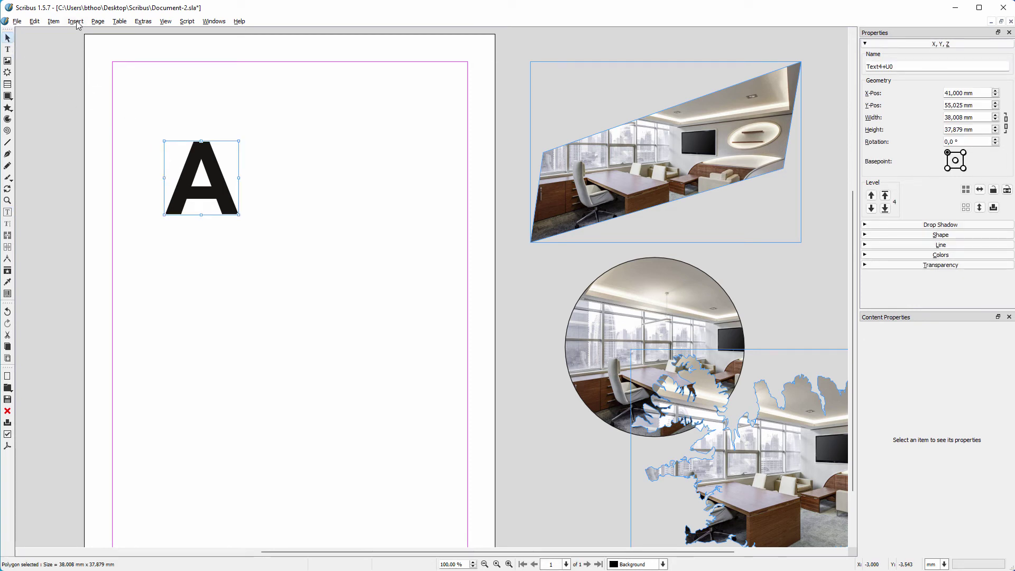
# Turn the outlined A into a 38,008 × 37,879 mm image frame
pyautogui.click(53, 21)
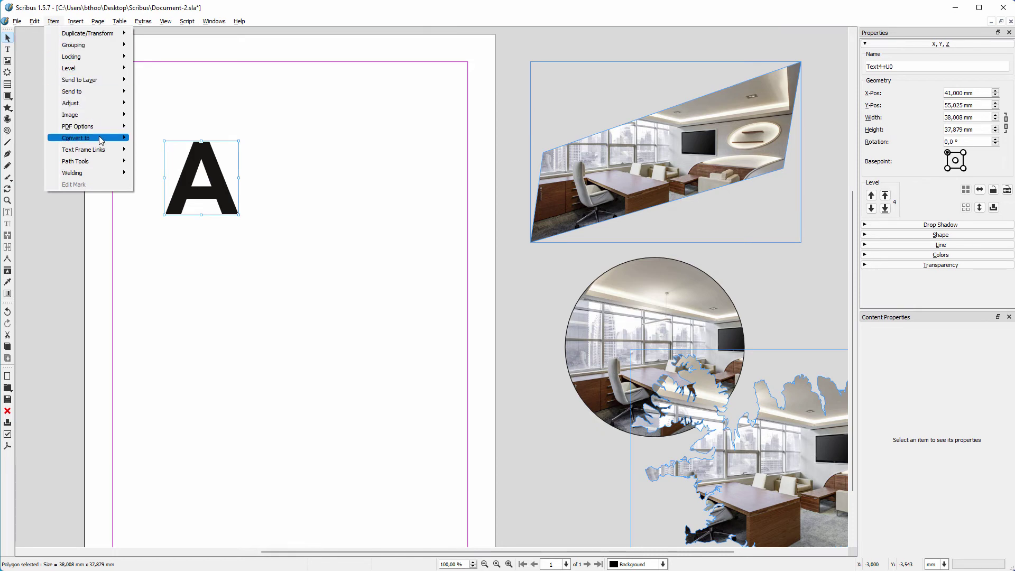
pyautogui.moveTo(100, 138)
pyautogui.click(156, 149)
# Load Office_high resolution.jpg into the A-shaped frame and switch it to free scaling
pyautogui.rightClick(211, 165)
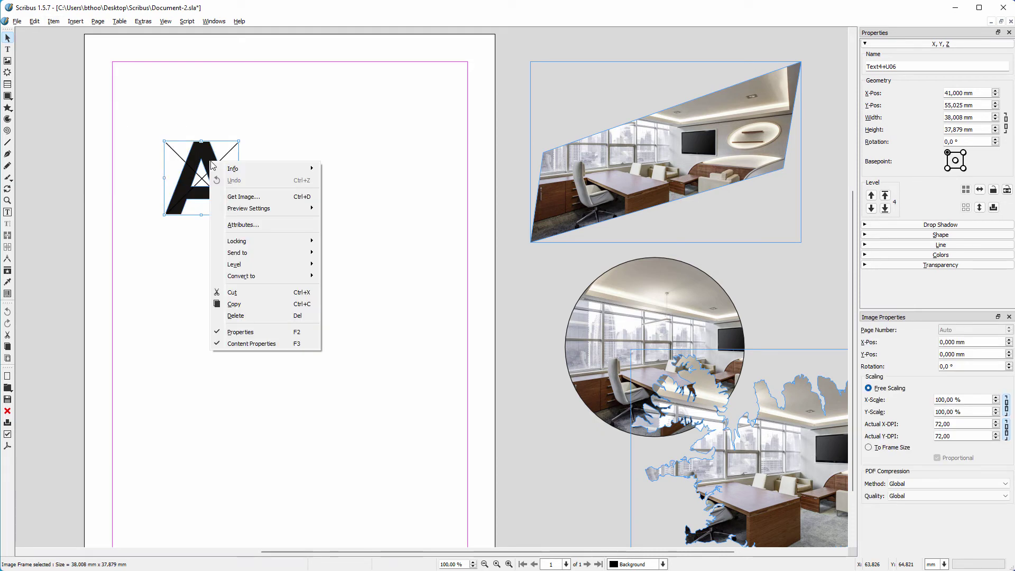
pyautogui.click(276, 197)
pyautogui.click(423, 258)
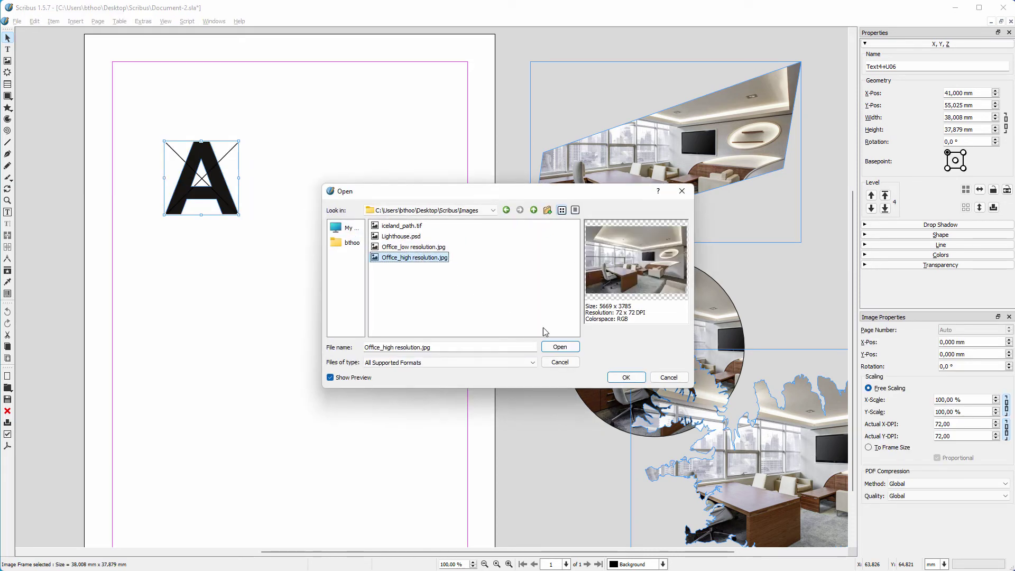
pyautogui.click(625, 377)
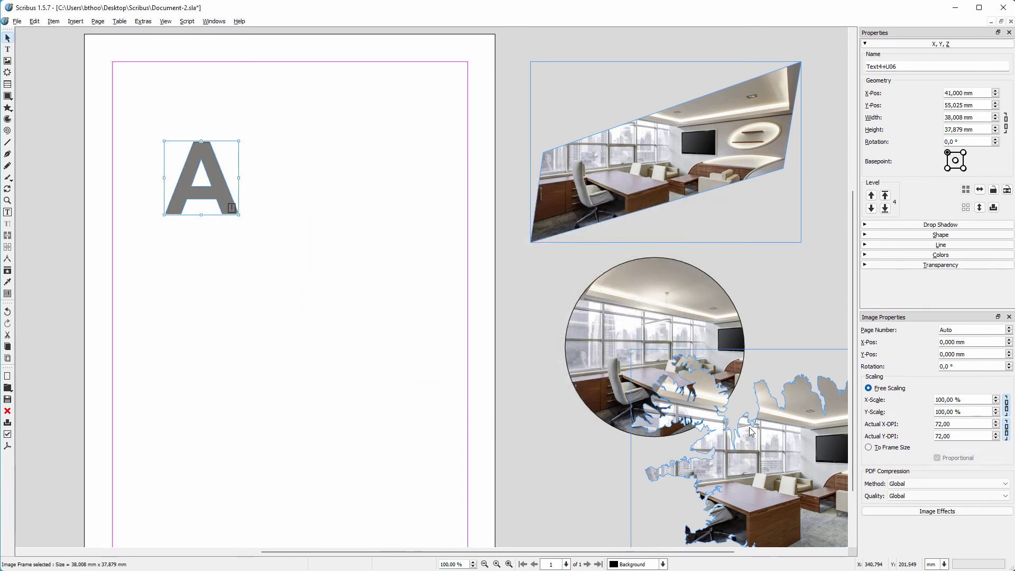
pyautogui.click(868, 447)
pyautogui.click(868, 388)
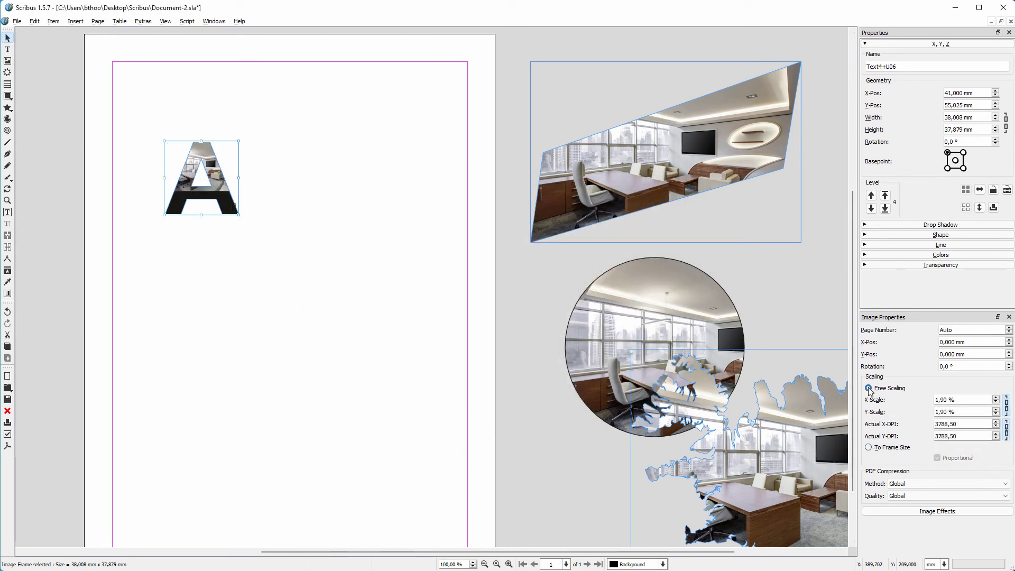
# Move the A frame to the lower left and enlarge it with its photo to about 165 × 165 mm
pyautogui.scroll(1, 963, 401)
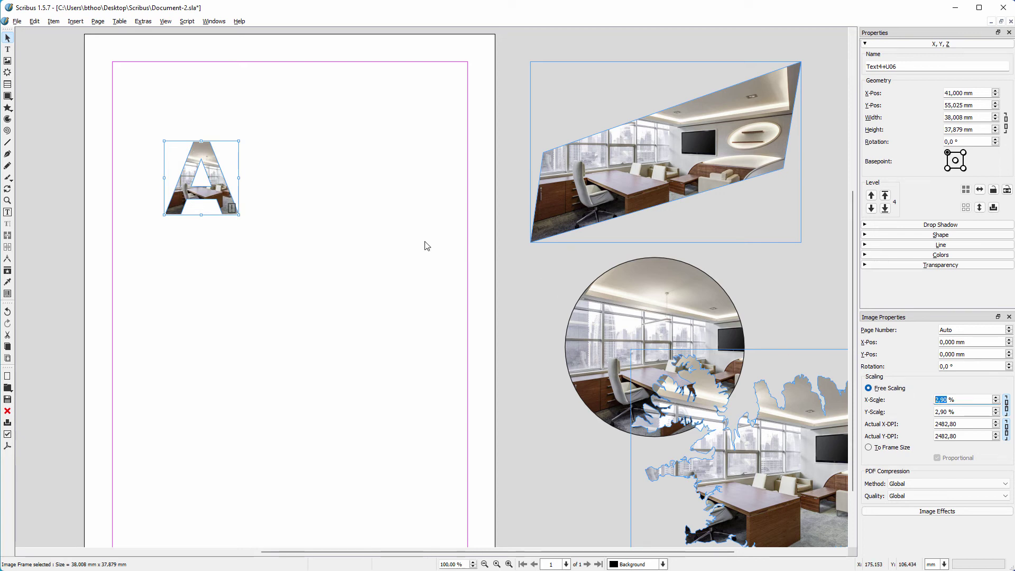
pyautogui.moveTo(224, 200); pyautogui.dragTo(189, 460)
pyautogui.moveTo(202, 400)
pyautogui.mouseDown()
pyautogui.moveTo(355, 245)
pyautogui.moveTo(420, 146)
pyautogui.mouseUp()
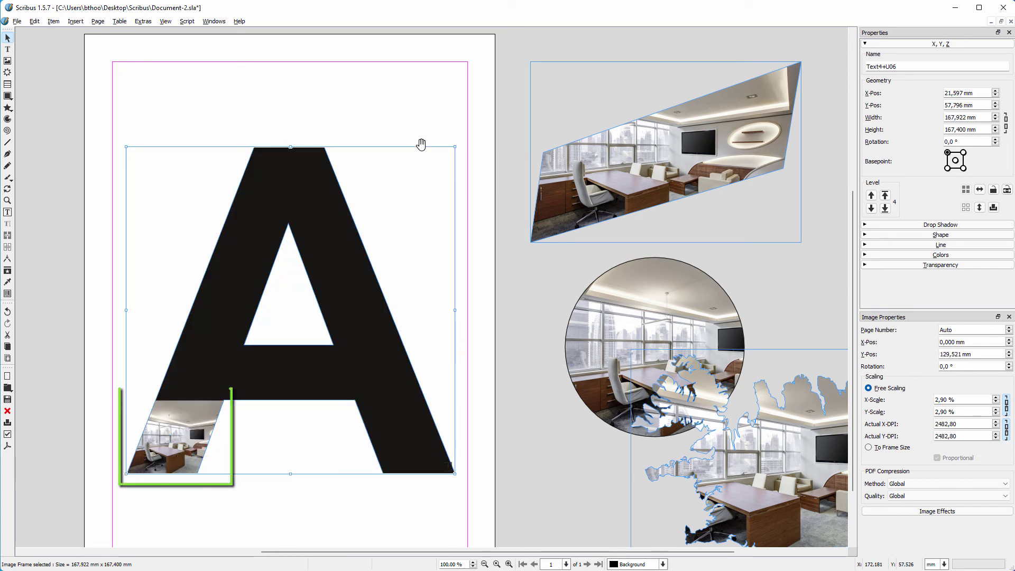
pyautogui.hotkey('ctrl', 'z')
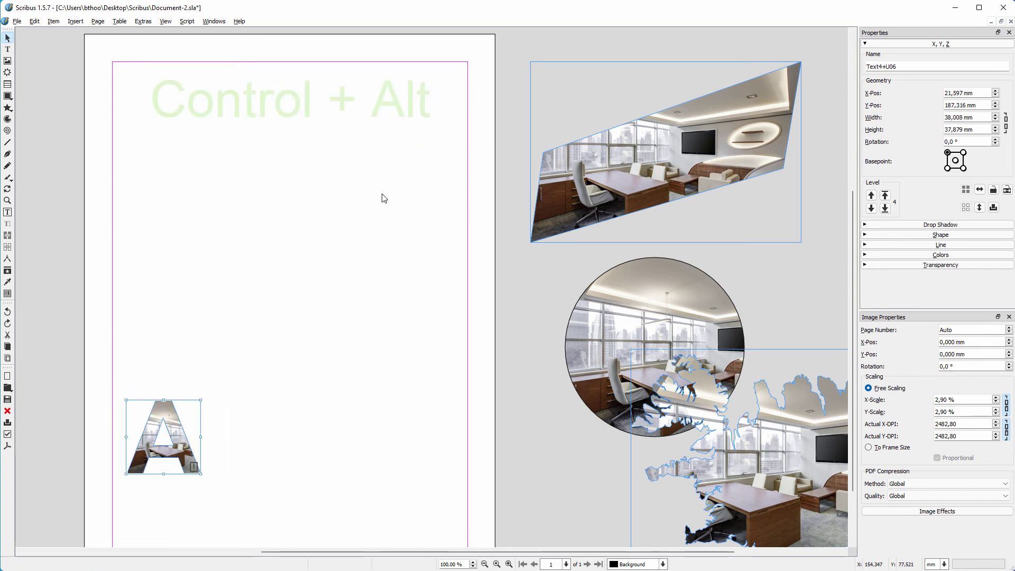
pyautogui.moveTo(201, 400); pyautogui.dragTo(450, 158)
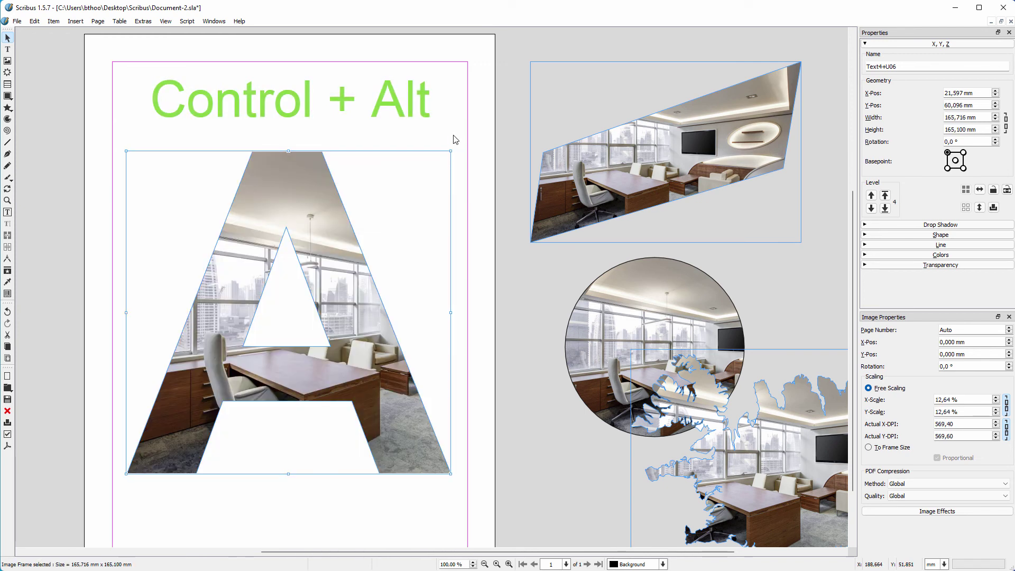
pyautogui.click(442, 123)
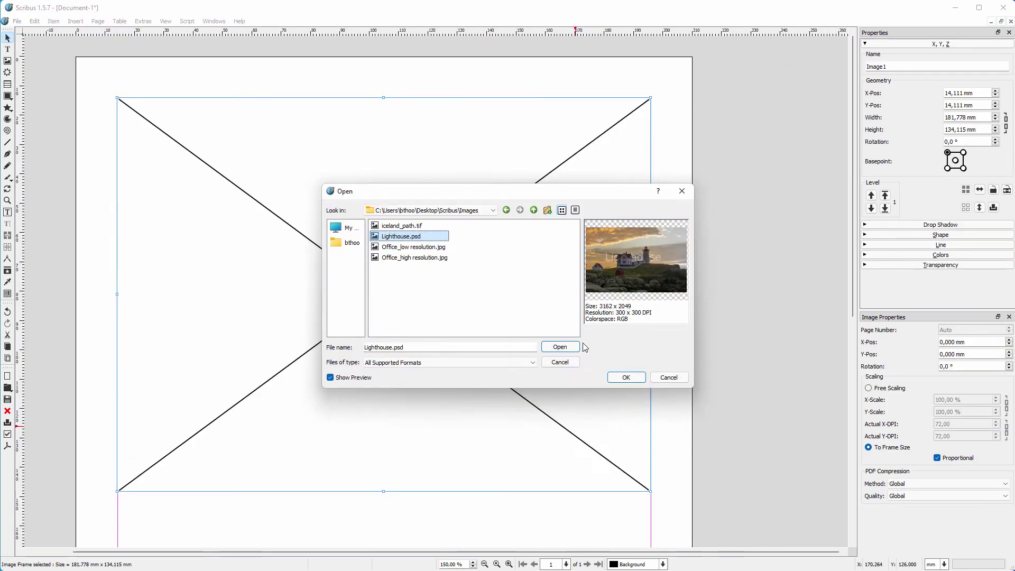
# Show the lighthouse photo's Extended Image Properties and select its text layer
pyautogui.click(555, 344)
pyautogui.click(976, 511)
pyautogui.moveTo(538, 214); pyautogui.dragTo(703, 221)
pyautogui.click(680, 278)
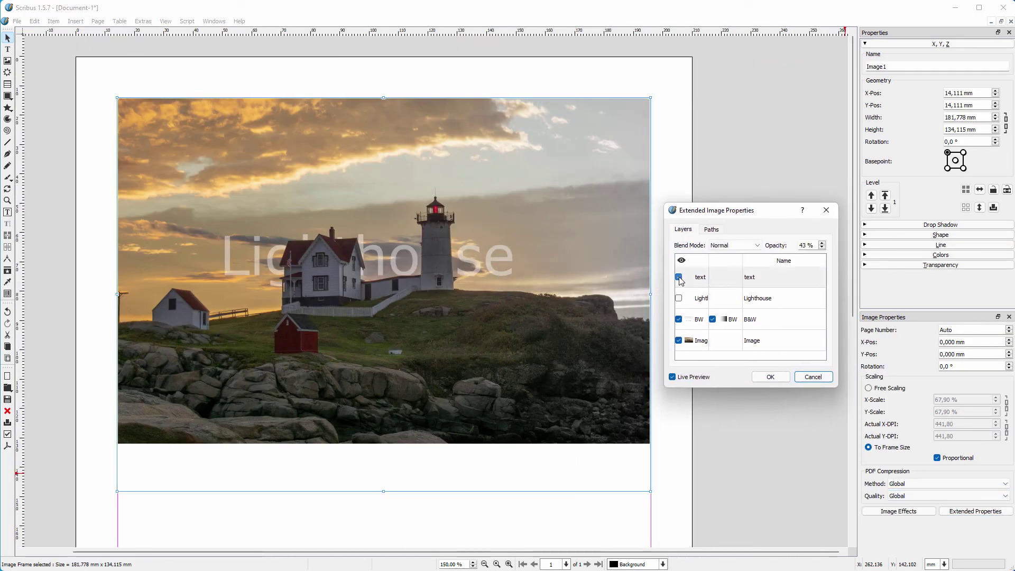
# Toggle the B&W mask, text and Lighthouse layers, then set the text layer opacity to 50 %
pyautogui.click(712, 319)
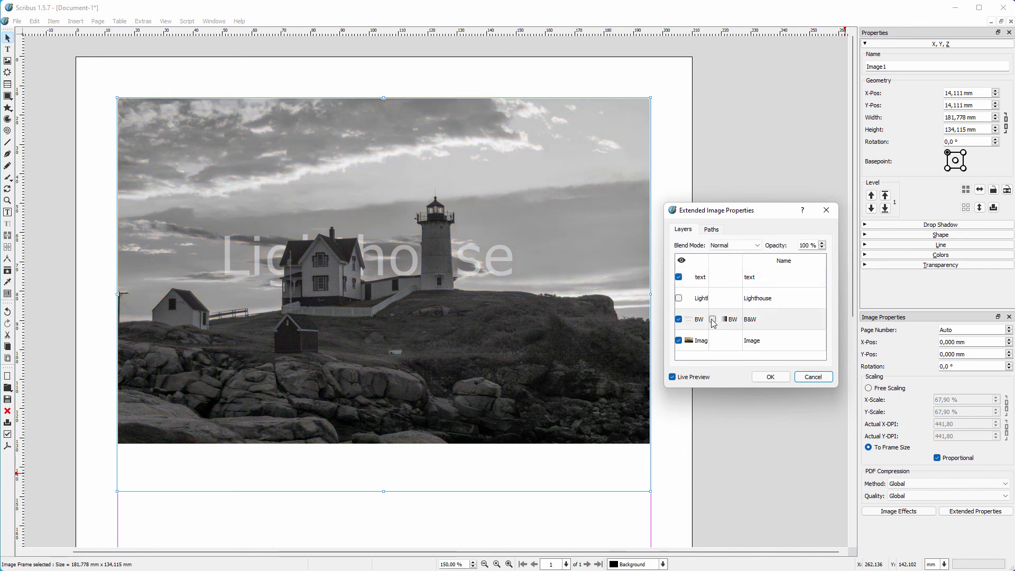
pyautogui.click(678, 276)
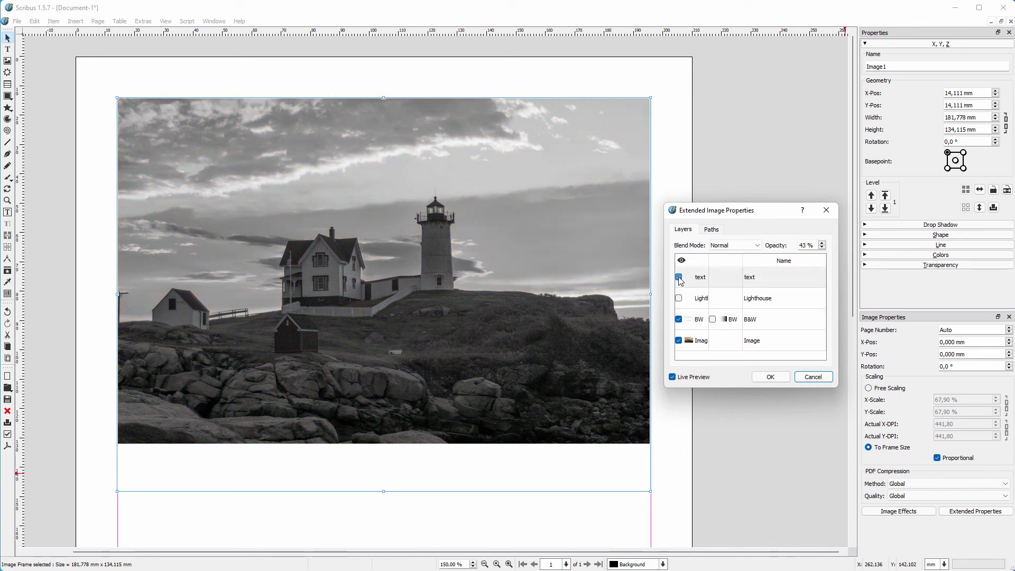
pyautogui.click(678, 298)
pyautogui.click(679, 298)
pyautogui.click(712, 319)
pyautogui.click(678, 277)
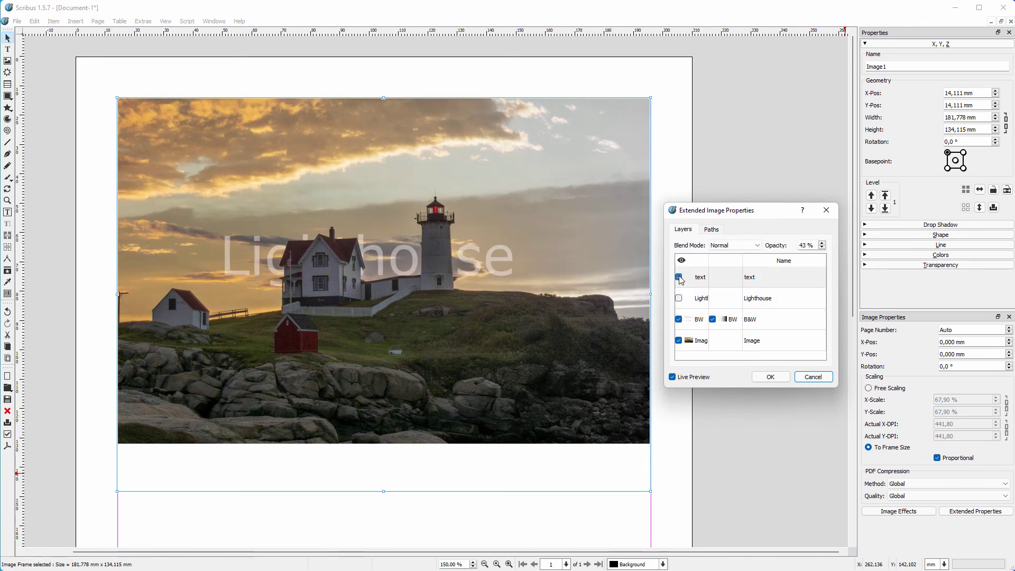
pyautogui.click(821, 243)
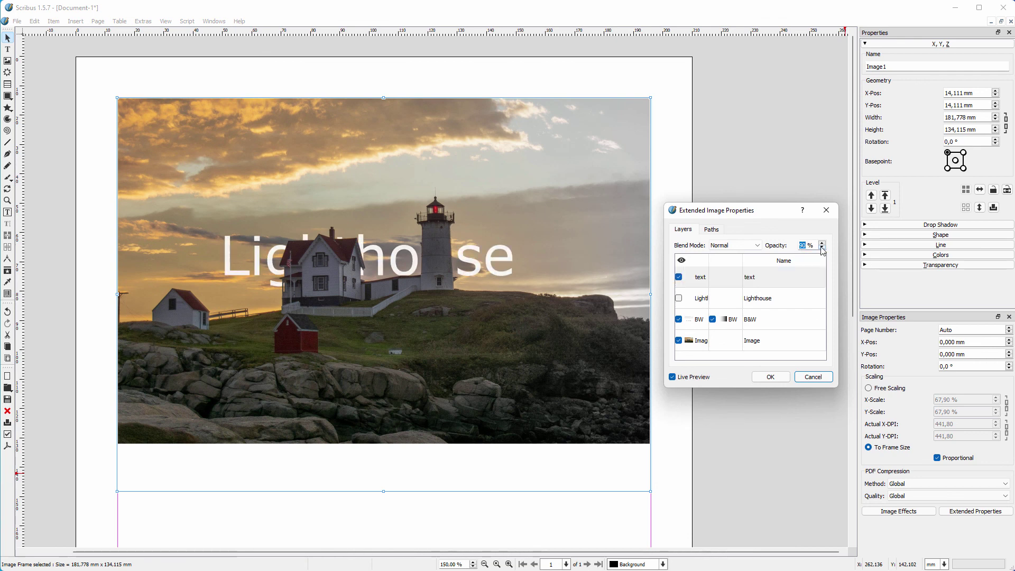